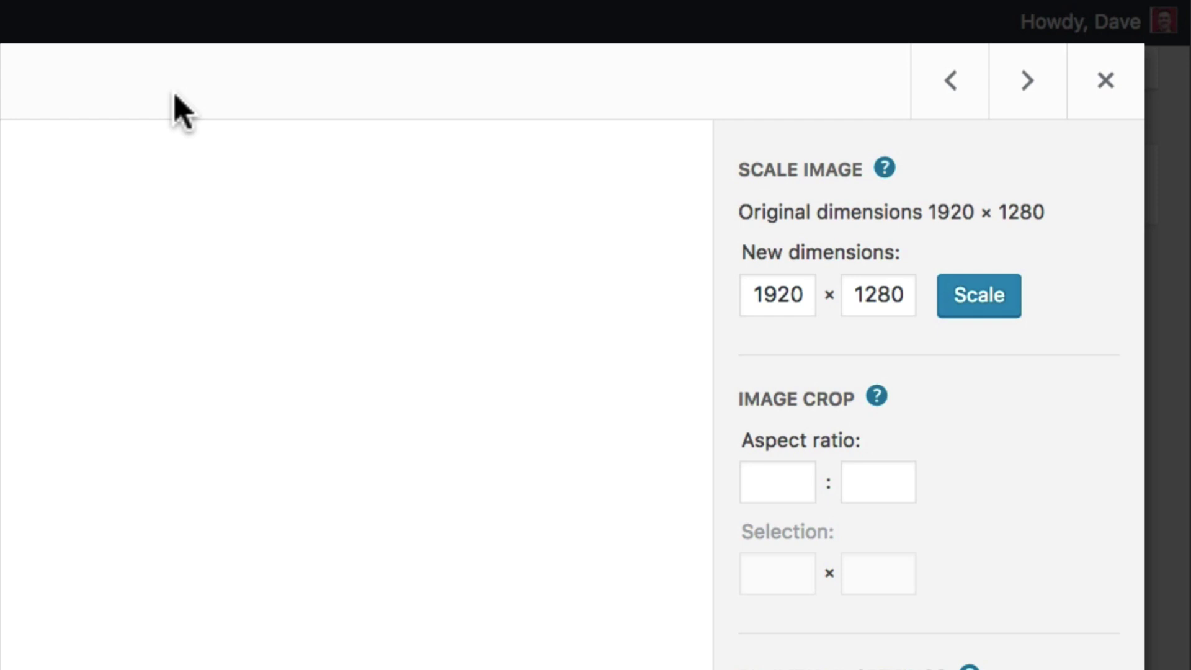
Scale the parasailing photo to width 800 px, giving 800 × 533
double_click(804, 294)
type("800")
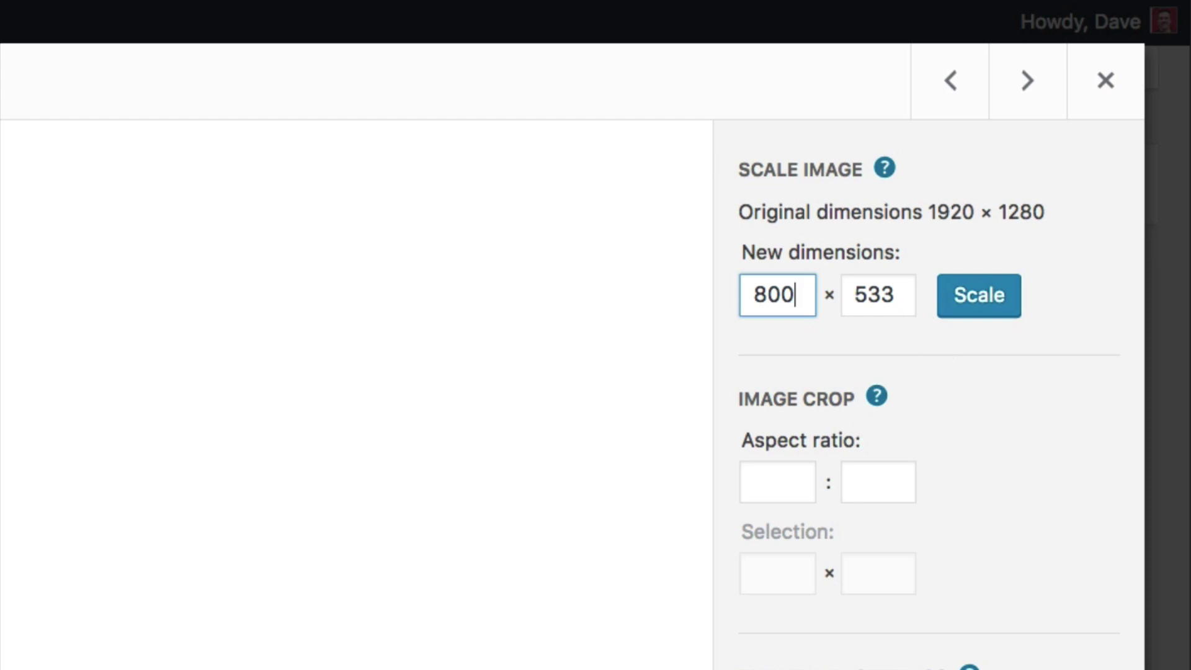
left_click(1006, 300)
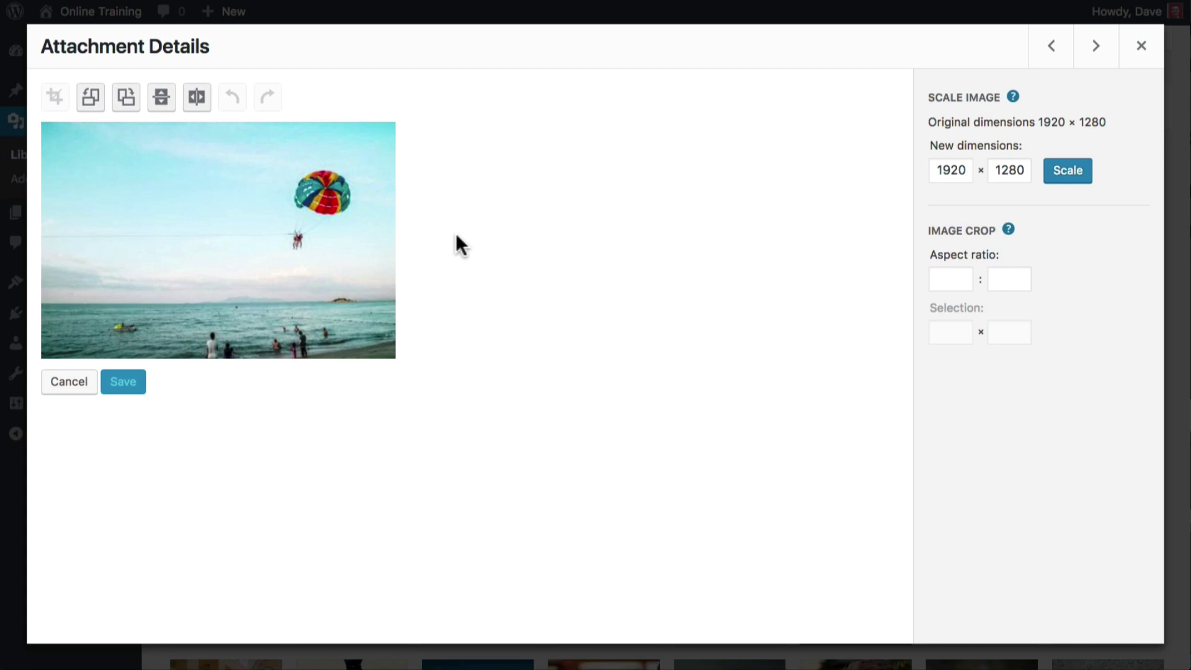
Crop the parasailing photo to a box around the parachute and save it
left_click_drag(135, 180, 315, 289)
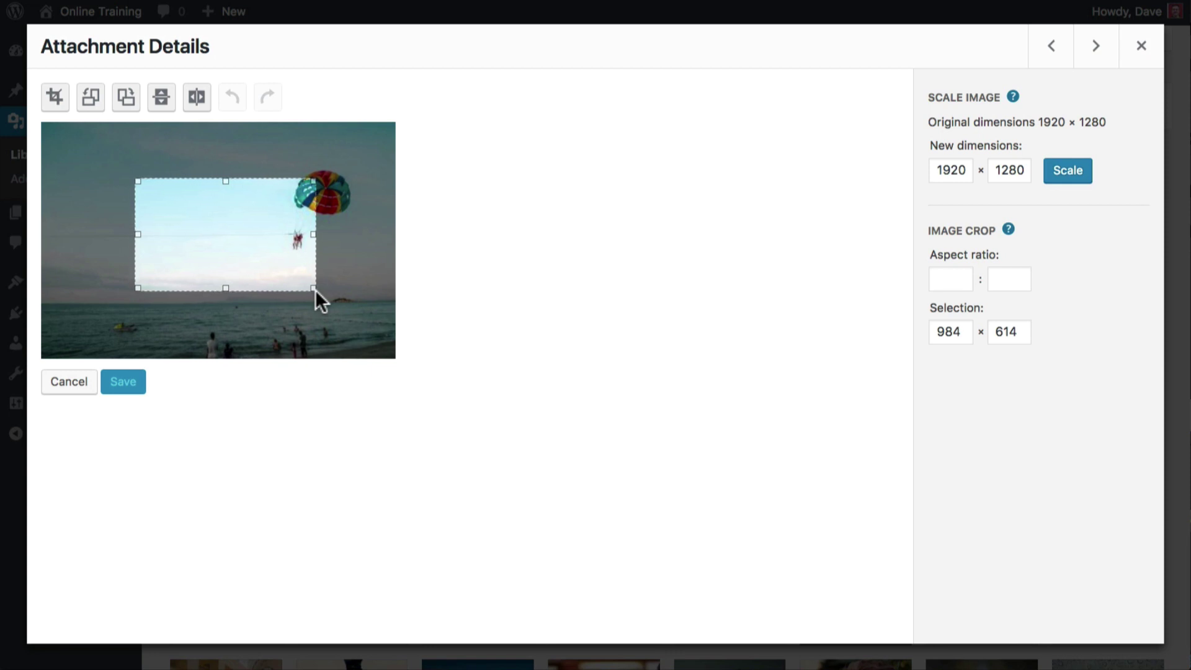
left_click_drag(314, 181, 366, 151)
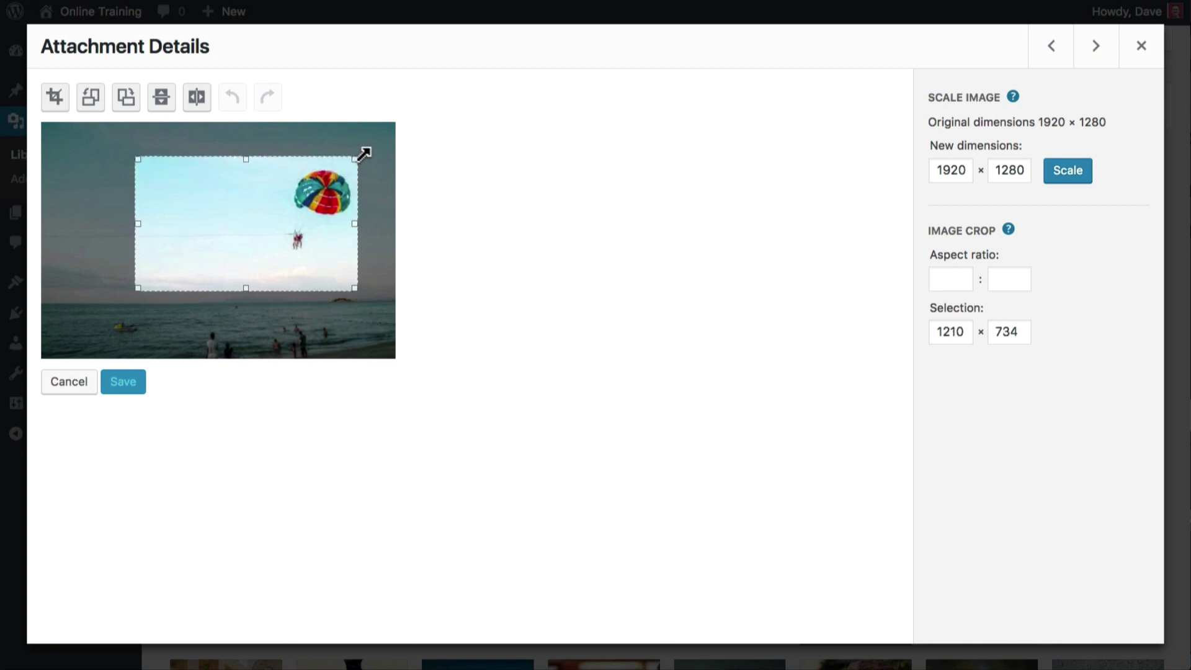
left_click_drag(132, 287, 209, 290)
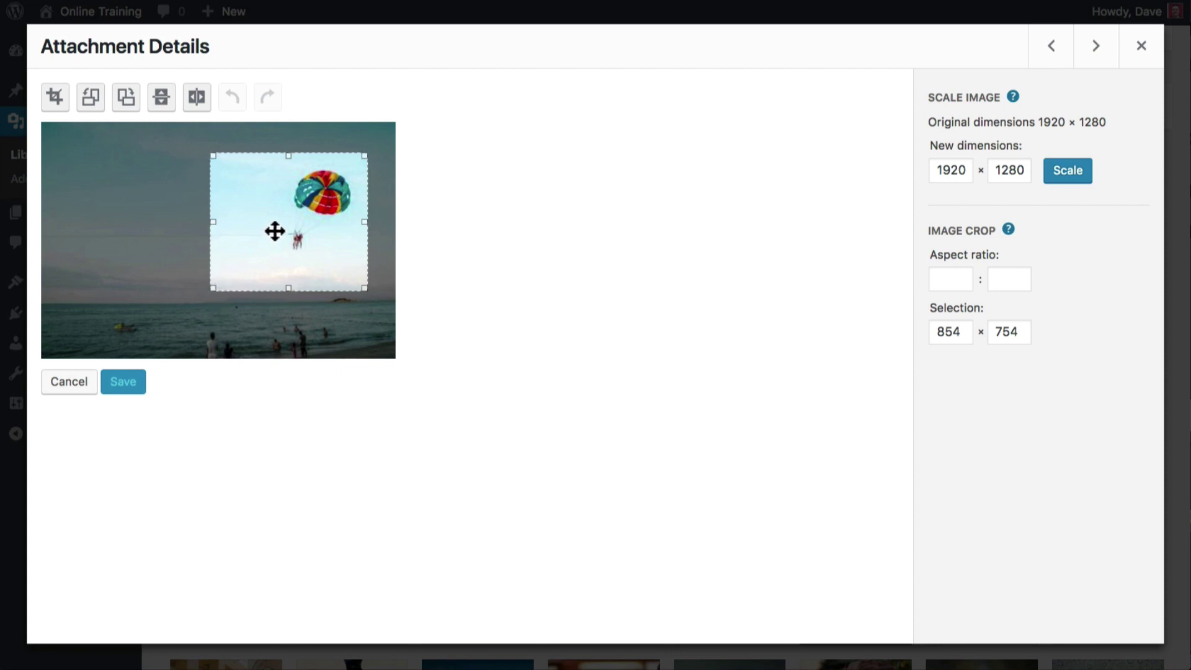
mouse_move(274, 231)
left_mouse_down()
mouse_move(300, 213)
mouse_move(232, 204)
mouse_move(294, 218)
left_mouse_up()
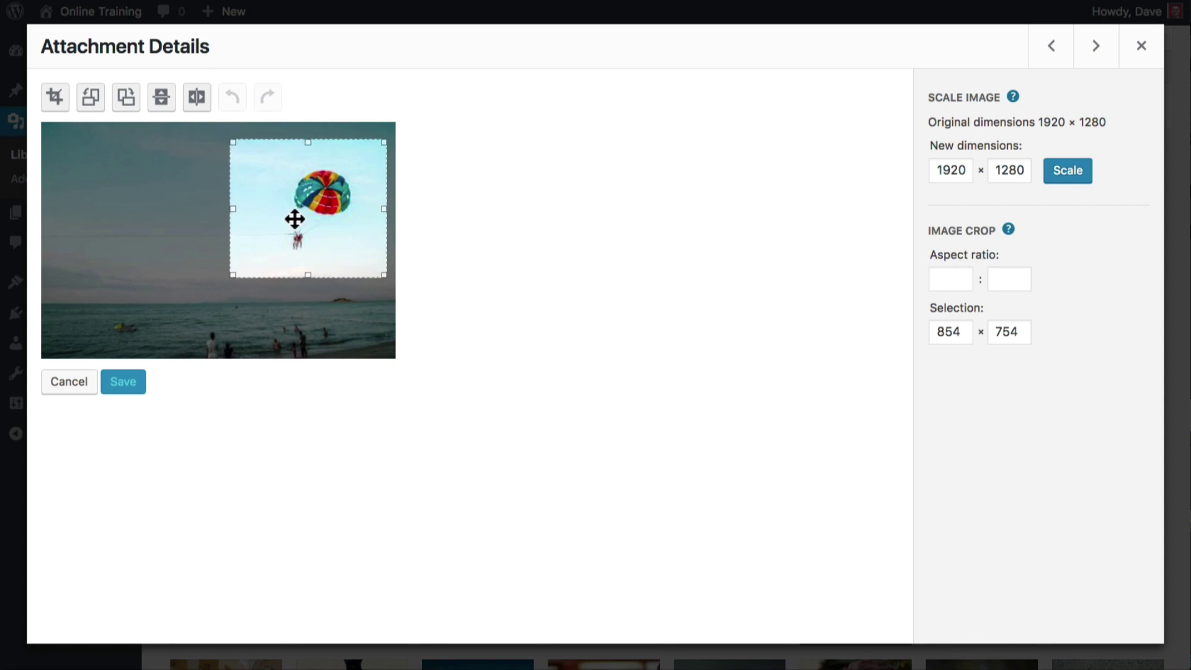
left_click(54, 94)
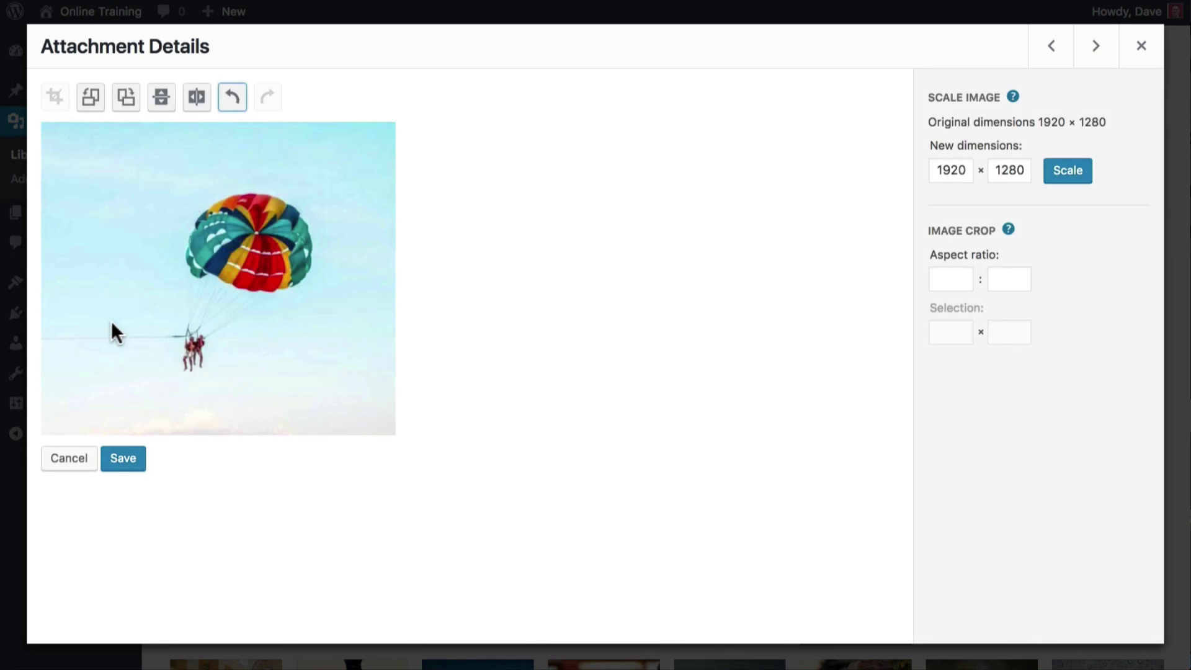
left_click(133, 463)
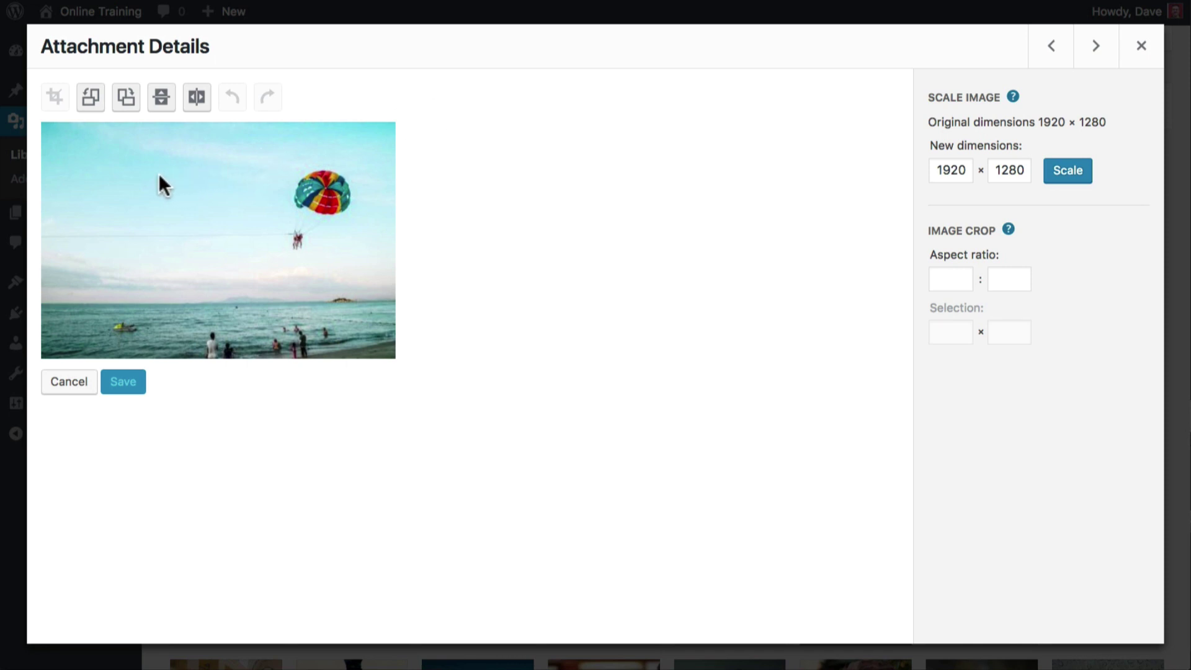
Draw a crop selection, size it to 600 × 700, and move it onto the parachute
left_click_drag(159, 175, 224, 244)
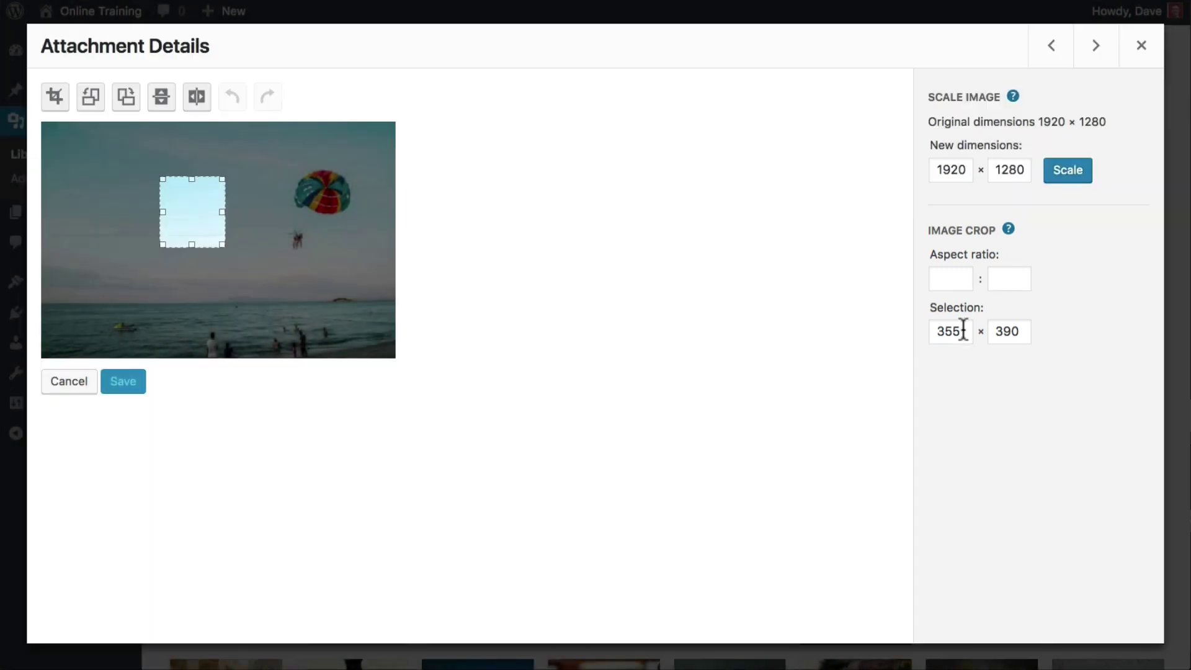
double_click(962, 329)
type("600")
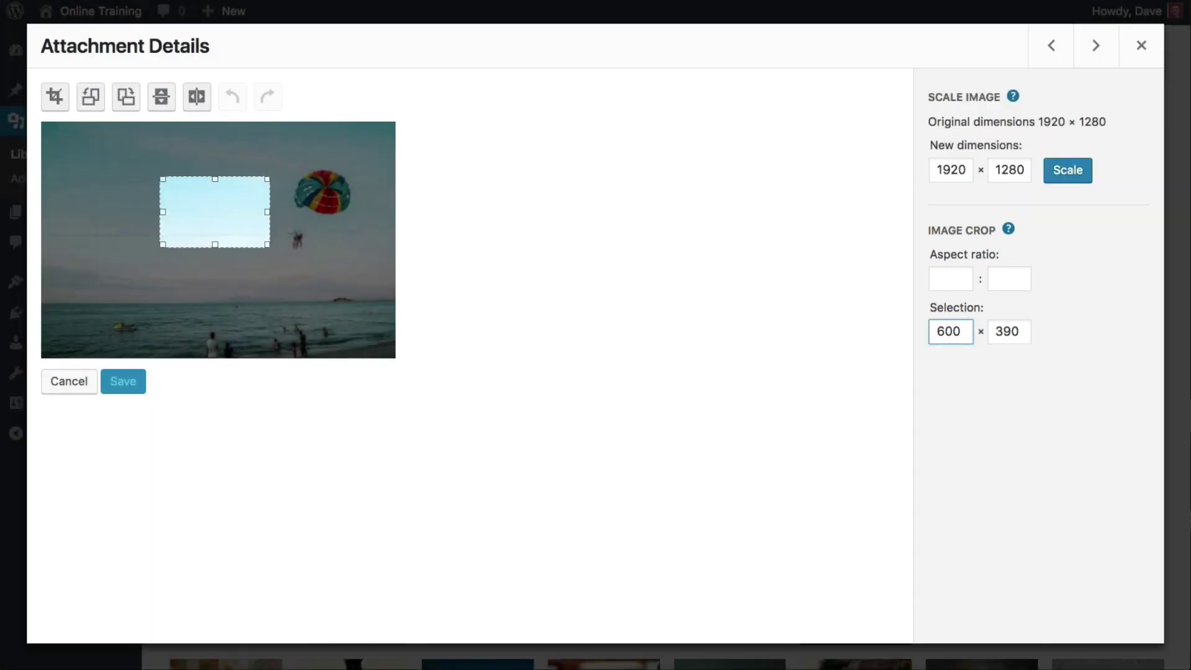
double_click(1024, 332)
type("700")
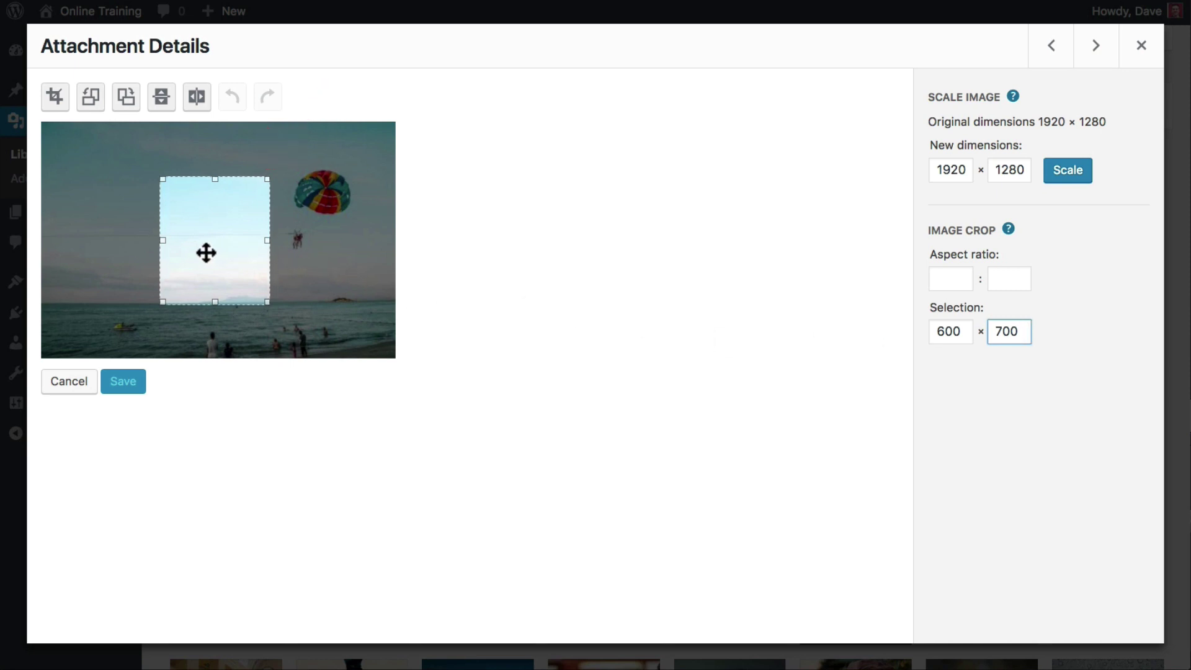
left_click_drag(206, 253, 304, 224)
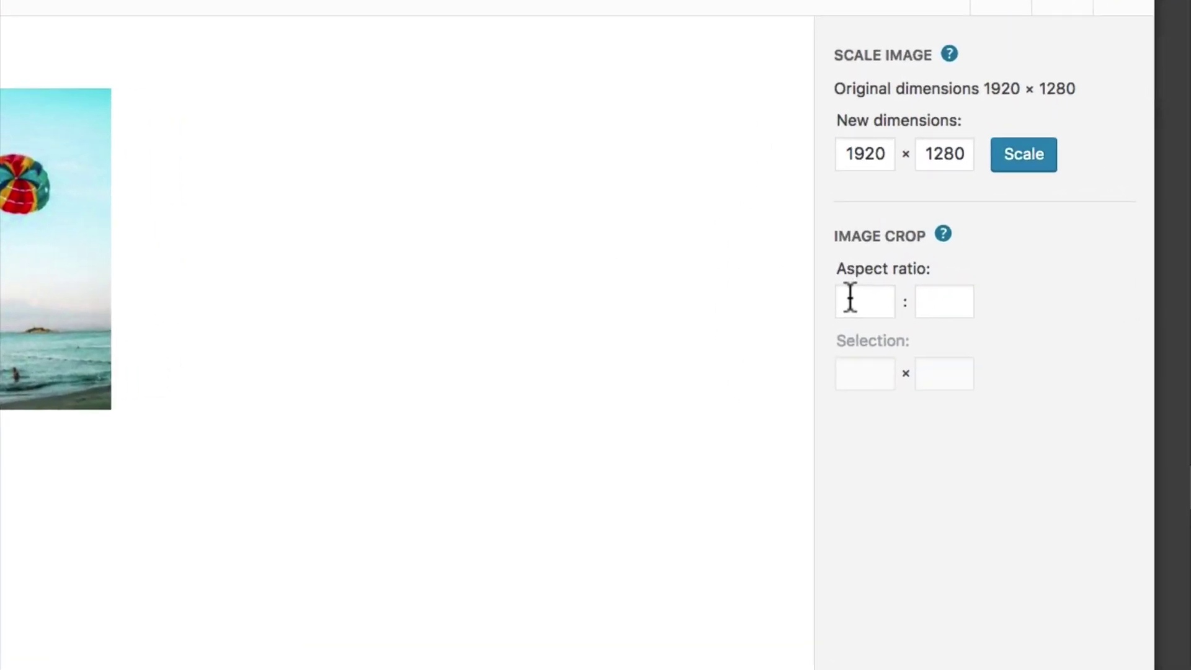
Set a 1:1 aspect ratio and try a square crop of about 758 × 758
left_click(851, 300)
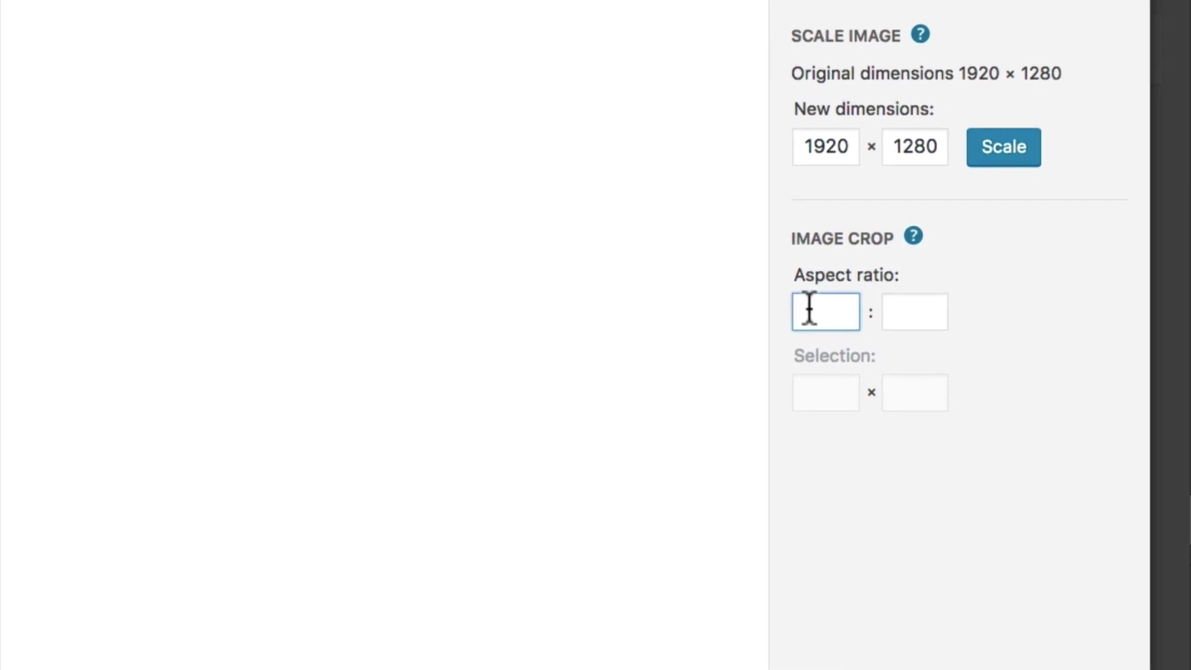
type("1")
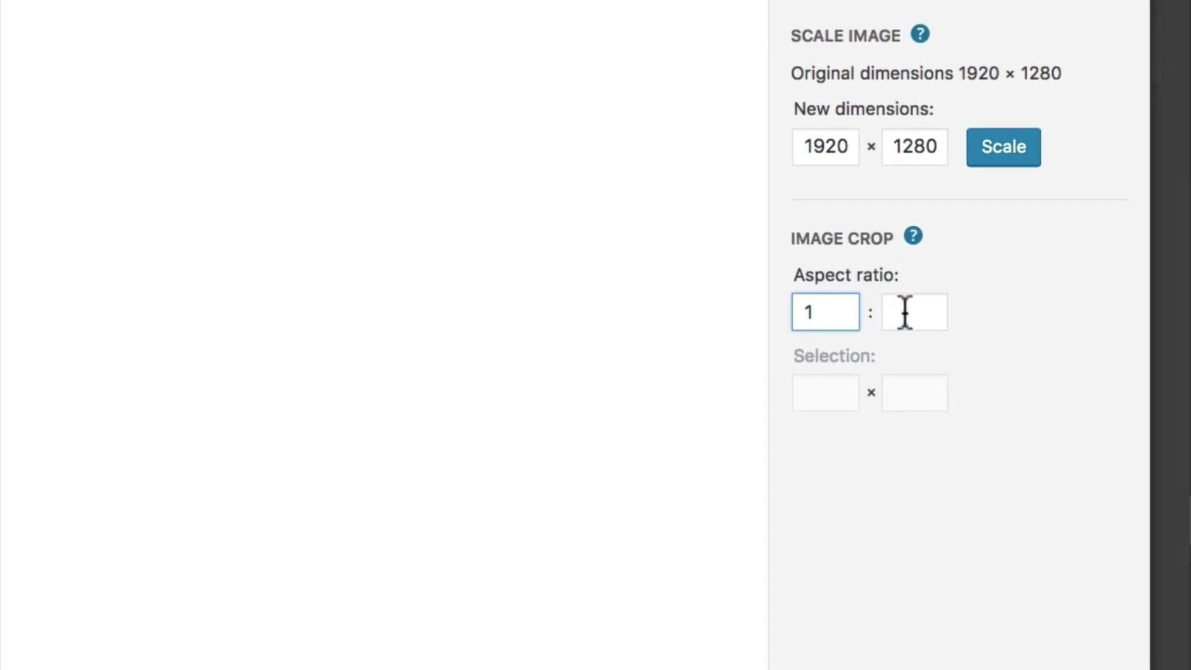
left_click(904, 312)
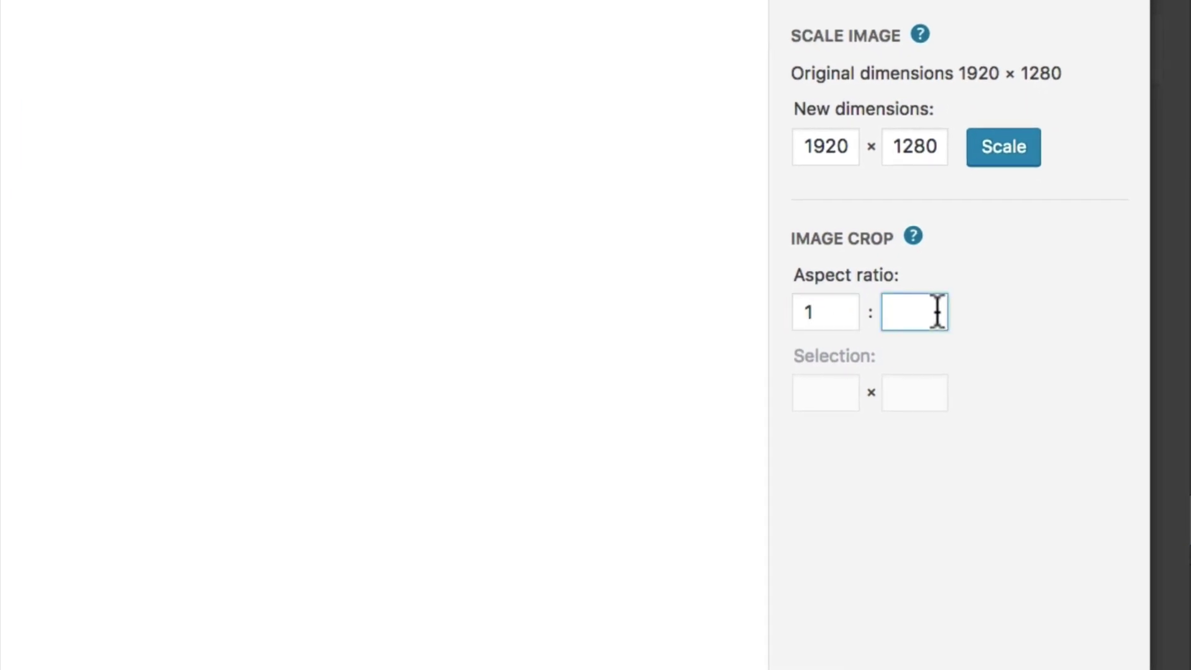
type("1")
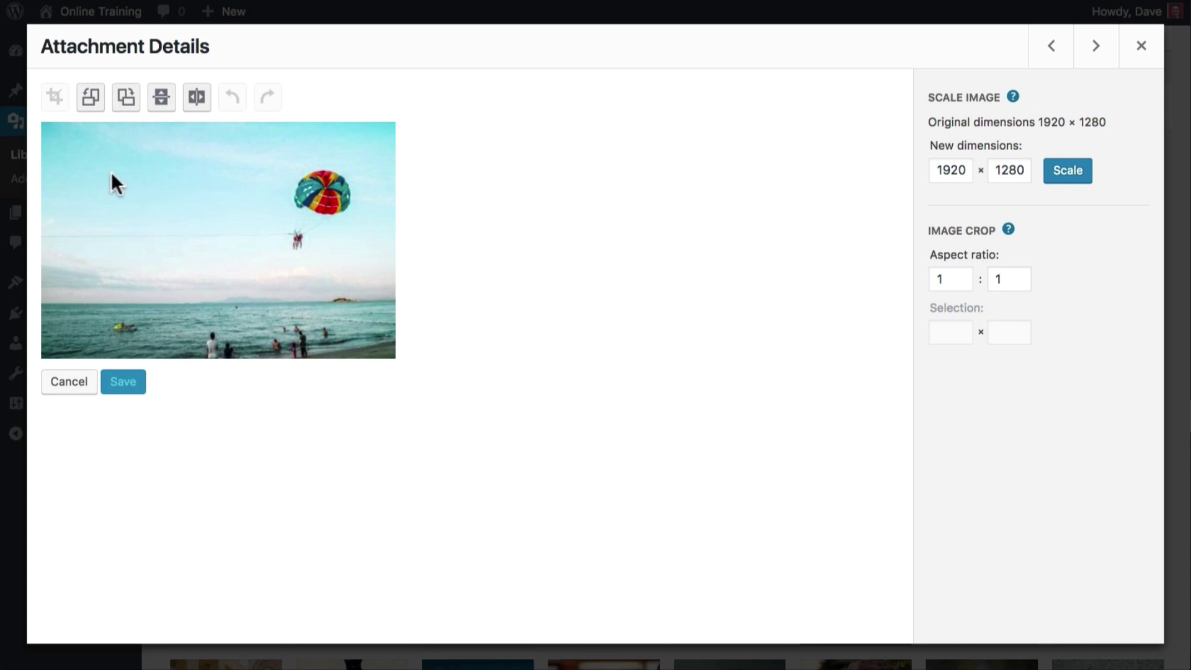
left_click_drag(111, 174, 210, 237)
left_click_drag(209, 176, 279, 133)
left_click_drag(109, 276, 192, 204)
Switch the ratio to 10:3, crop a sky band with the parachute, and save
left_click(940, 278)
type("0")
key("Tab")
type("3")
left_click(527, 278)
left_click_drag(59, 156, 417, 243)
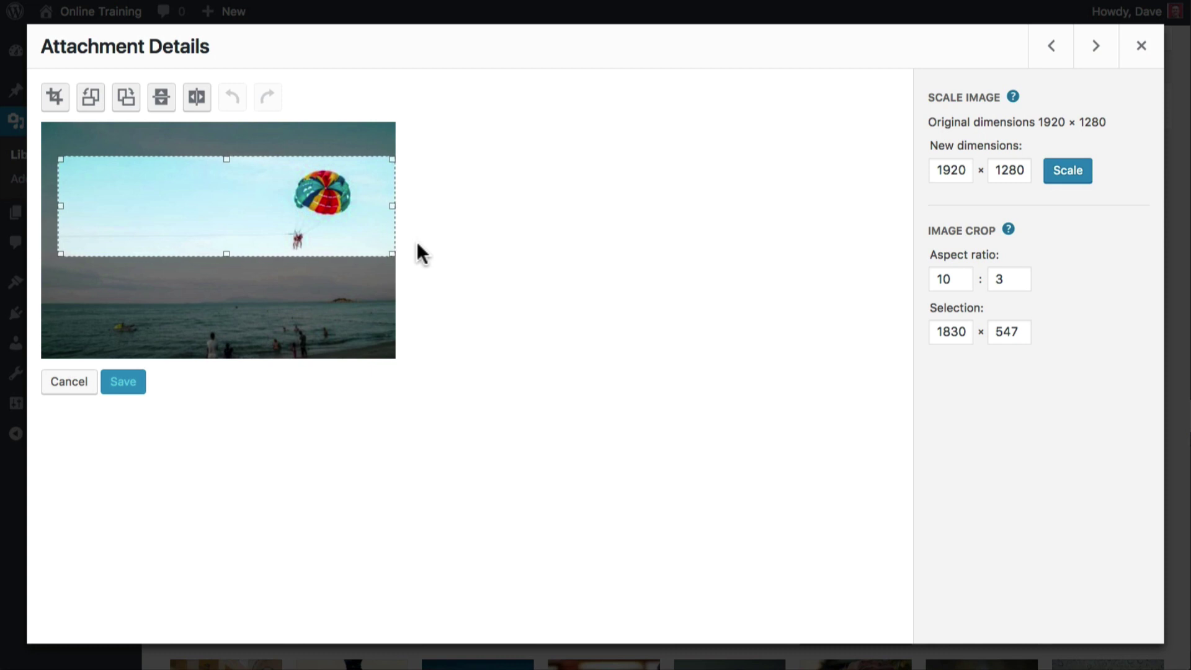
left_click(54, 96)
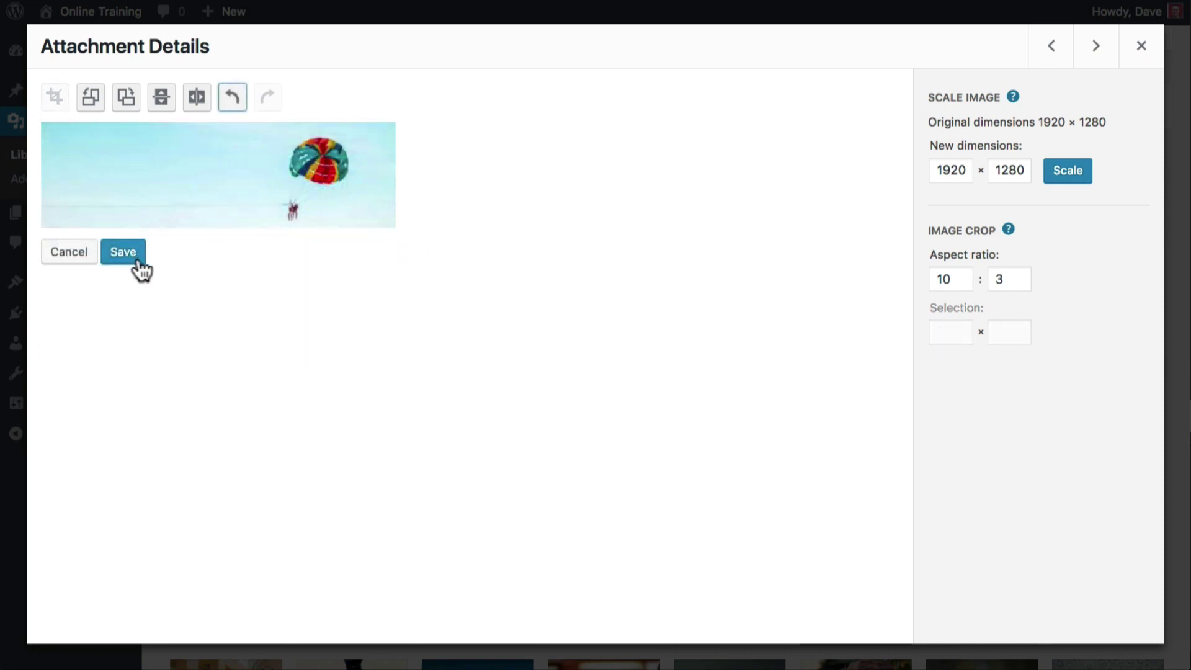
left_click(139, 263)
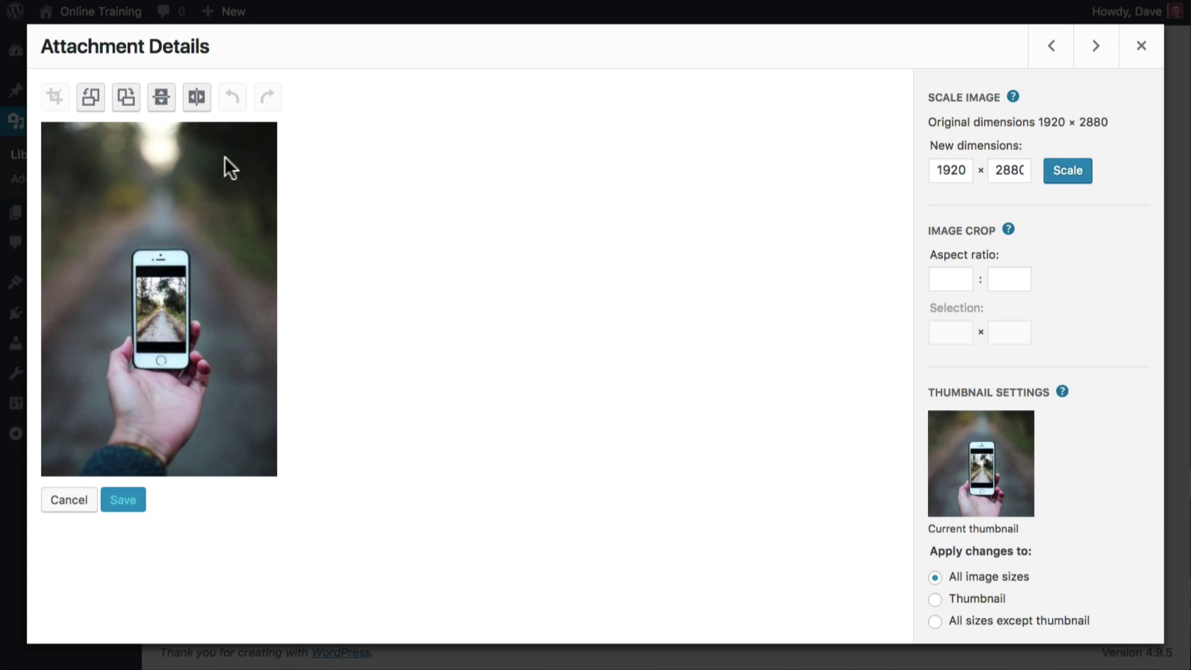
Rotate the phone photo left, then right to return it upright
left_click(91, 98)
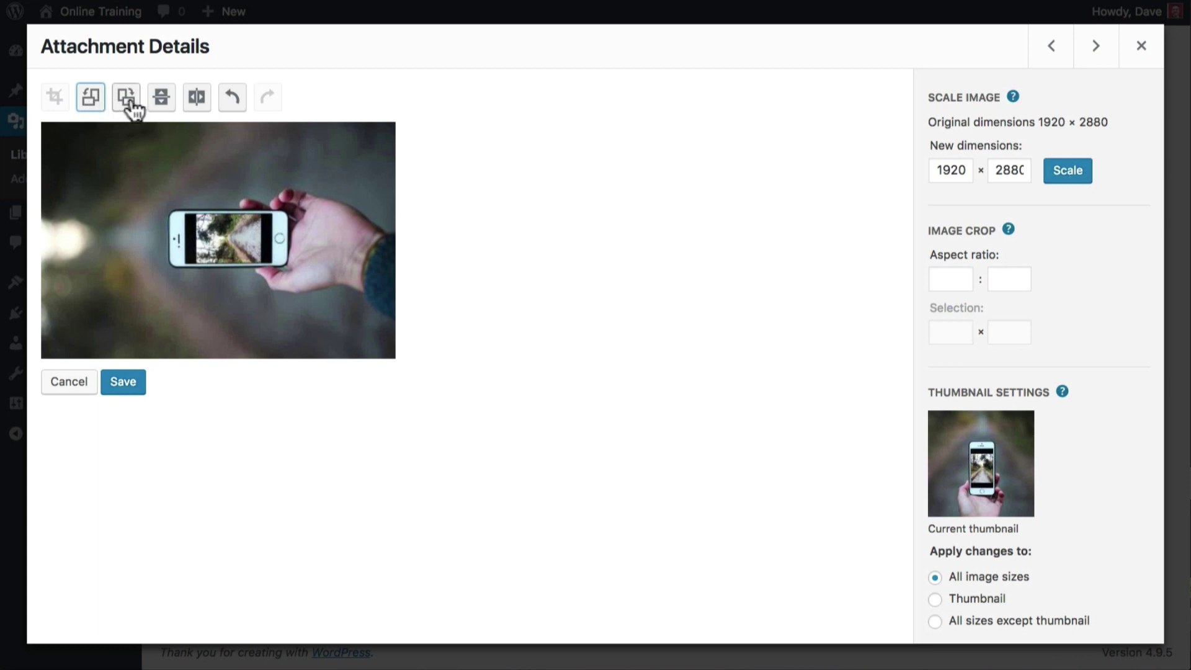
left_click(127, 97)
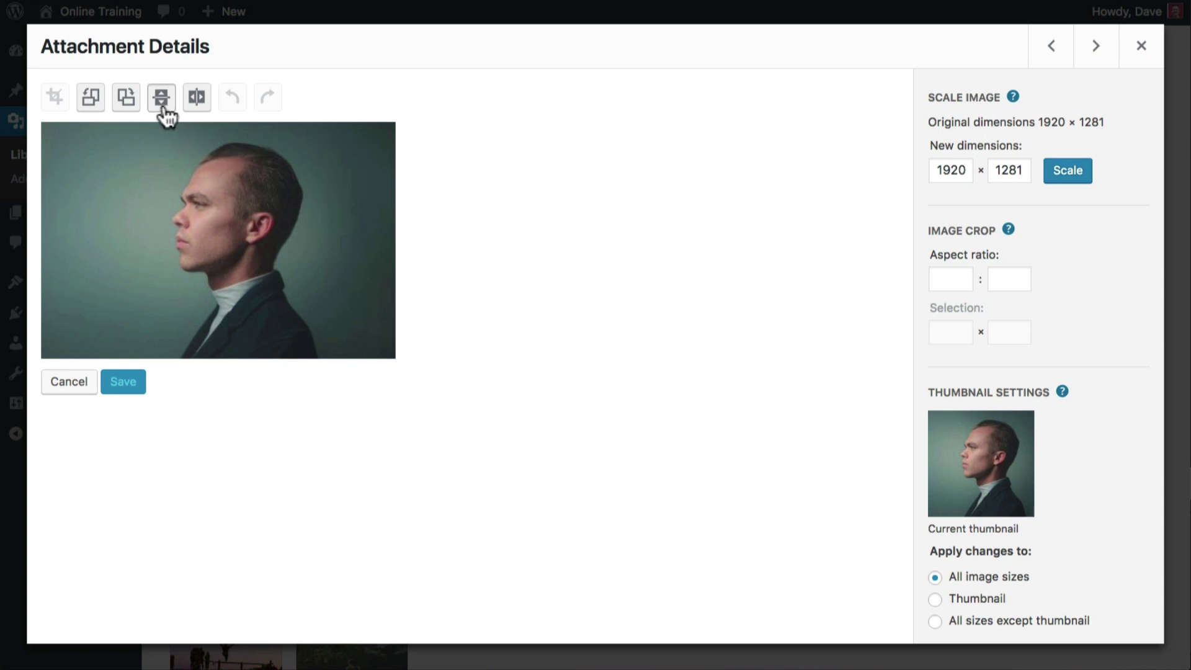
Flip the man's portrait horizontally, undoing a vertical flip first, and save it
left_click(162, 107)
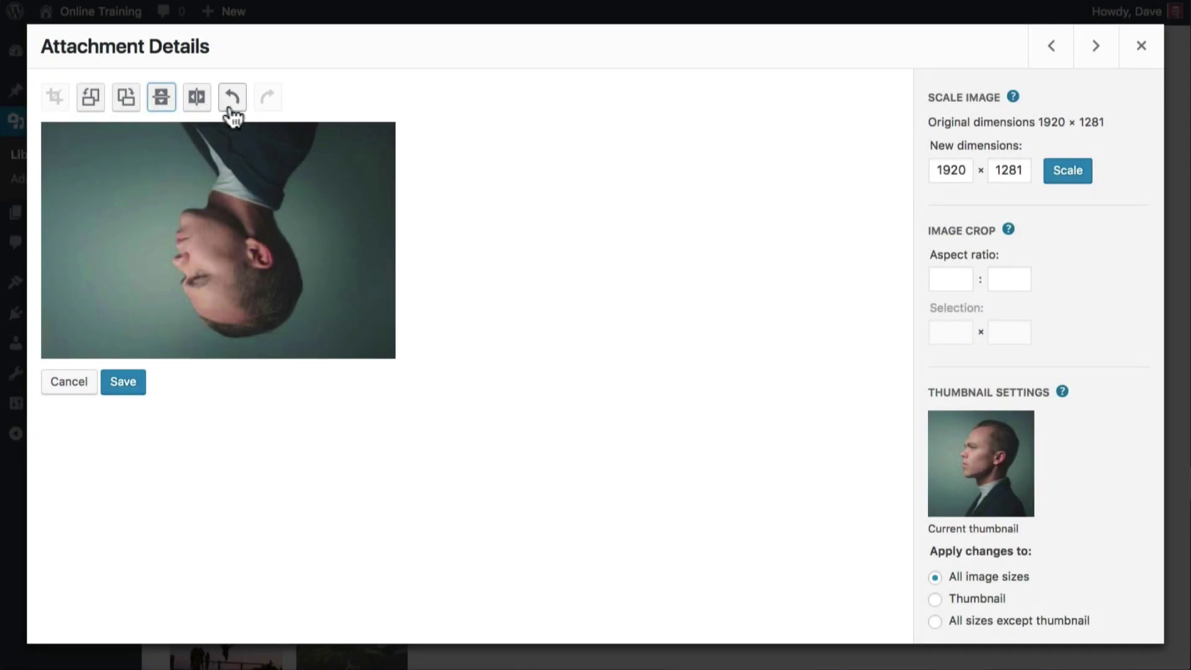
left_click(230, 107)
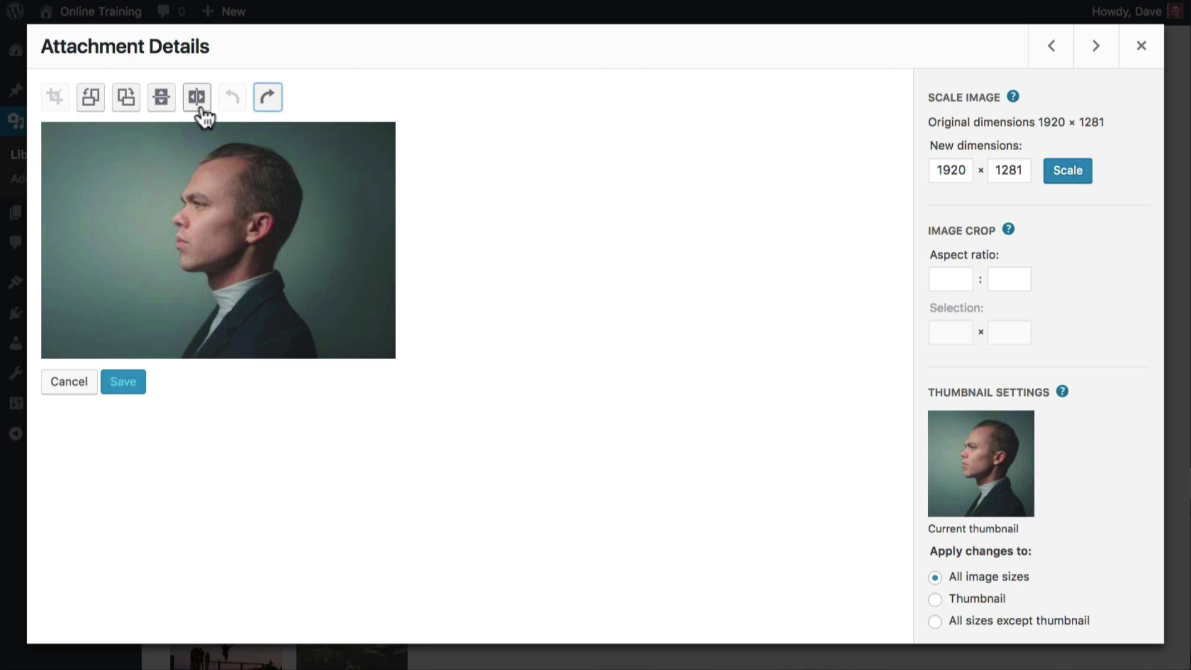
left_click(201, 106)
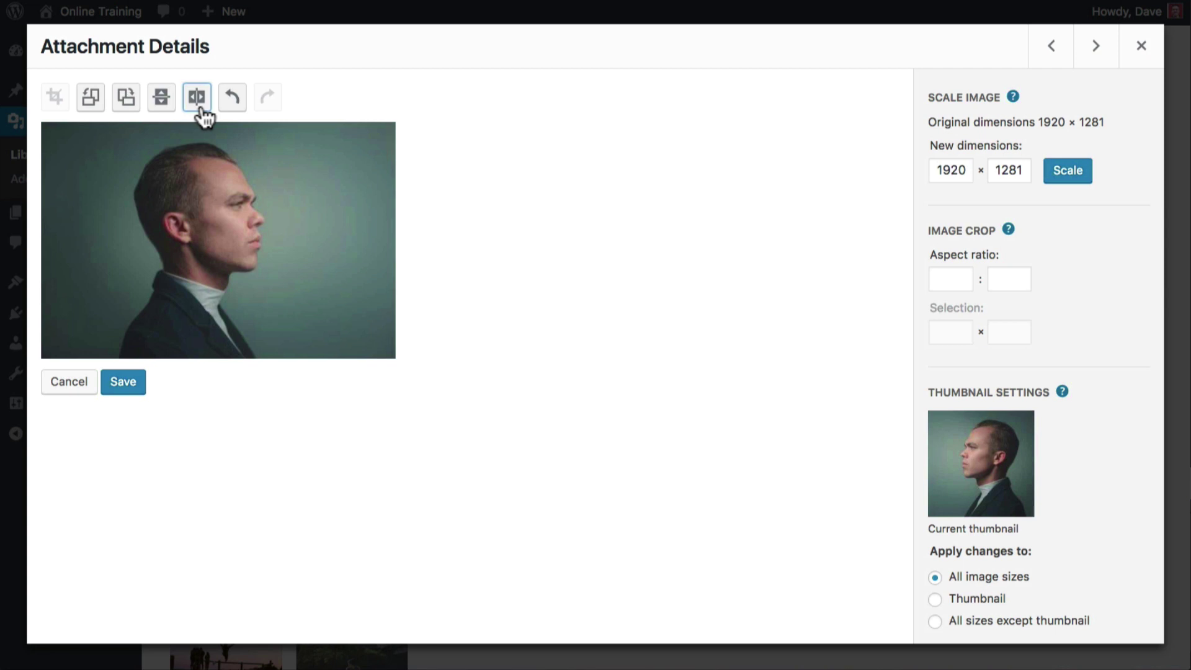
left_click(136, 390)
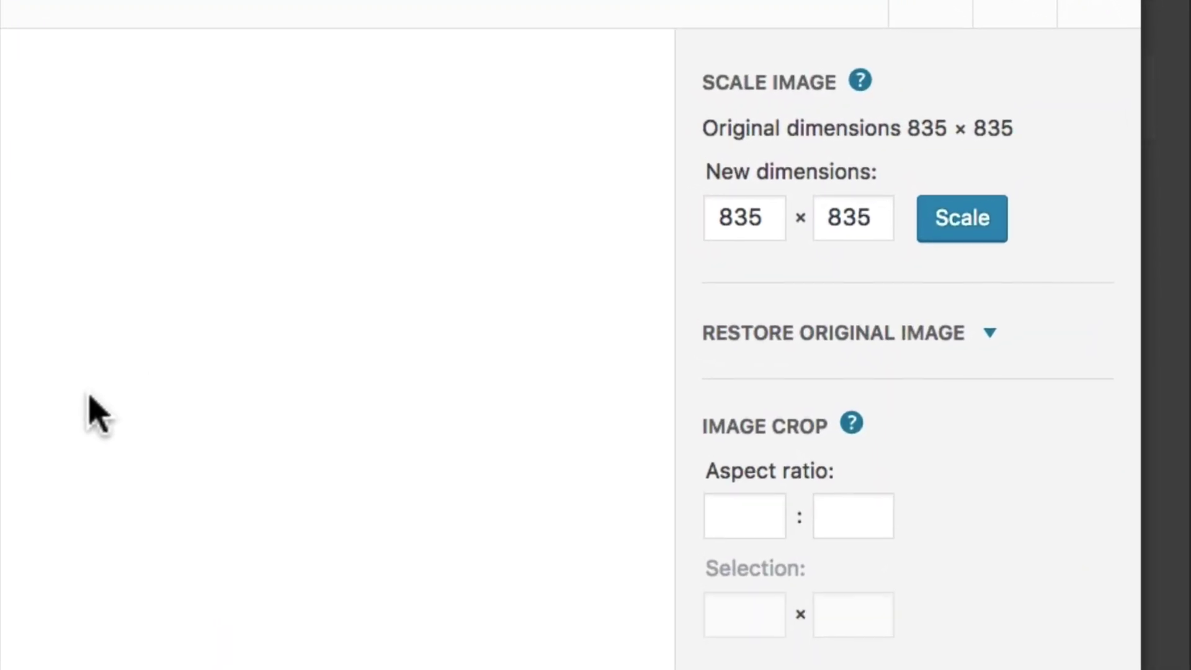
Restore the parasailing photo's original image, discarding all previous edits
left_click(989, 335)
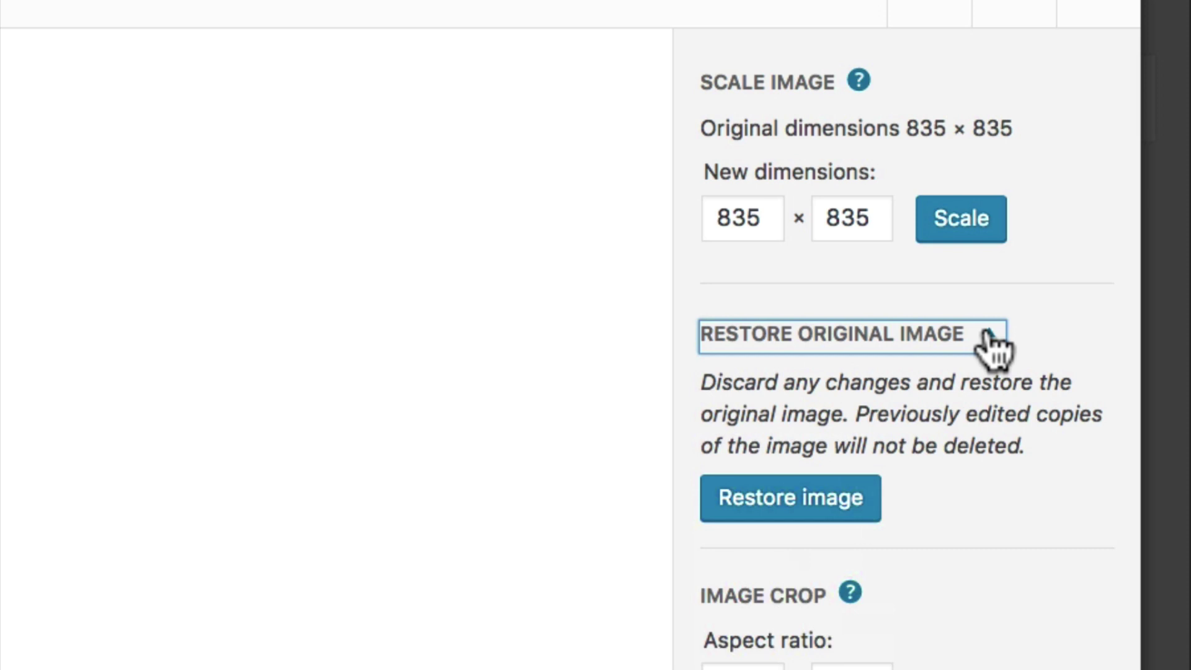
left_click(858, 511)
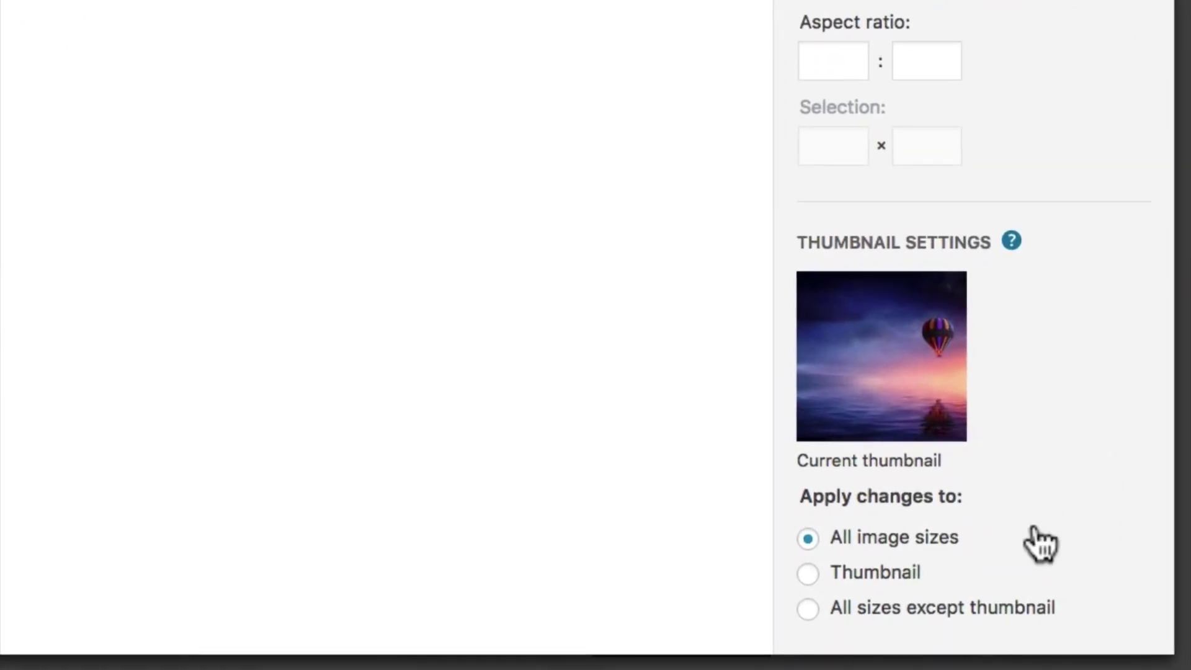
Crop the balloon image's thumbnail only to a 1:1 square around the balloon and save
left_click(877, 573)
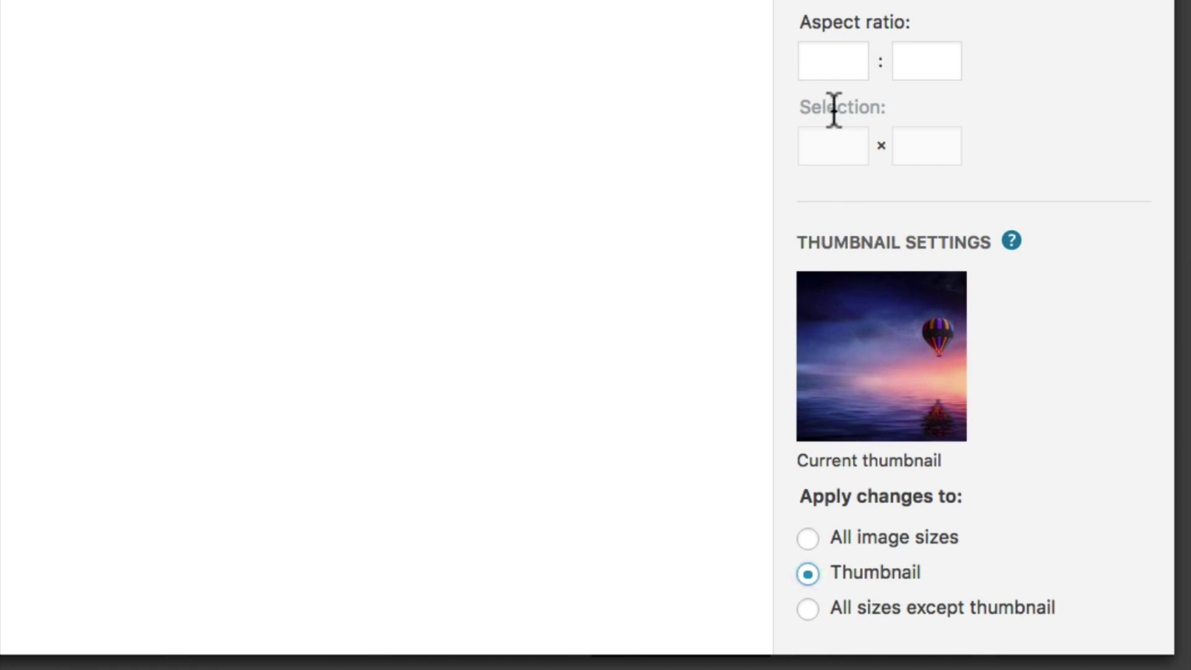
left_click(827, 68)
type("1")
left_click(905, 60)
type("1")
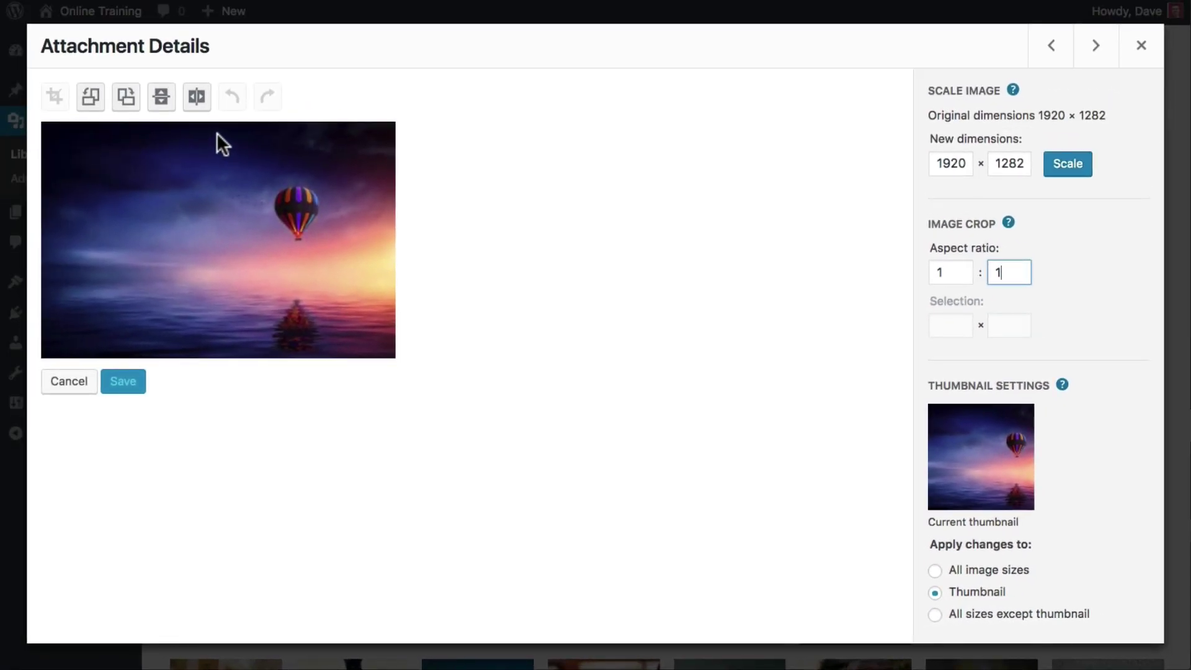
left_click_drag(218, 137, 367, 267)
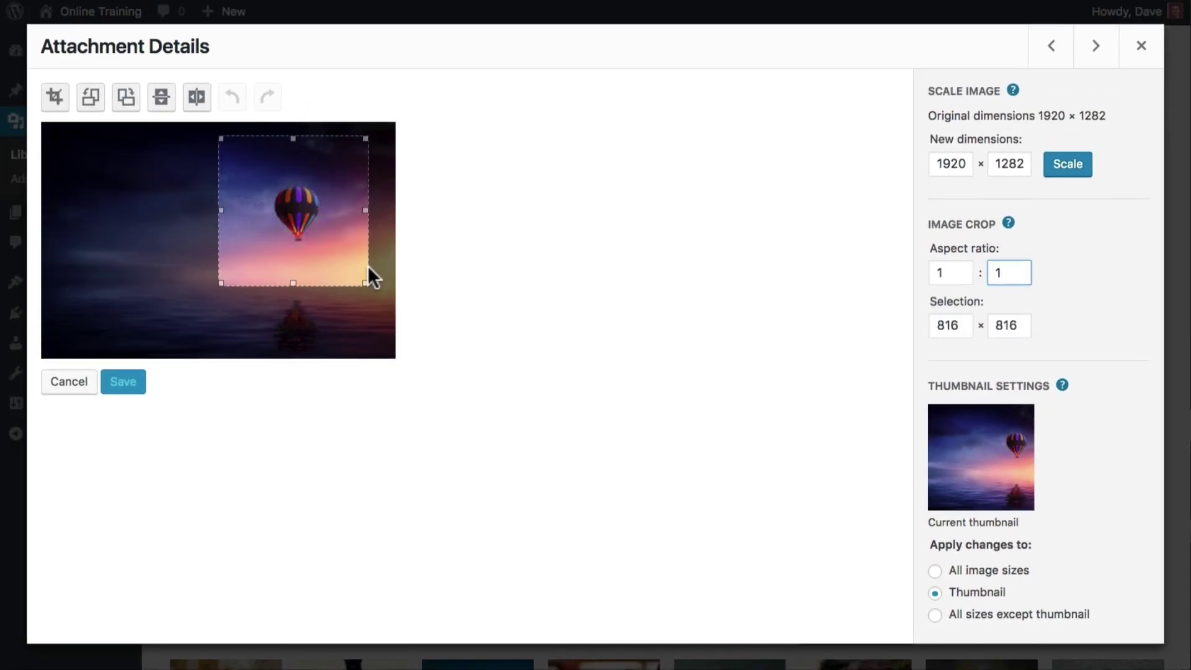
left_click(55, 94)
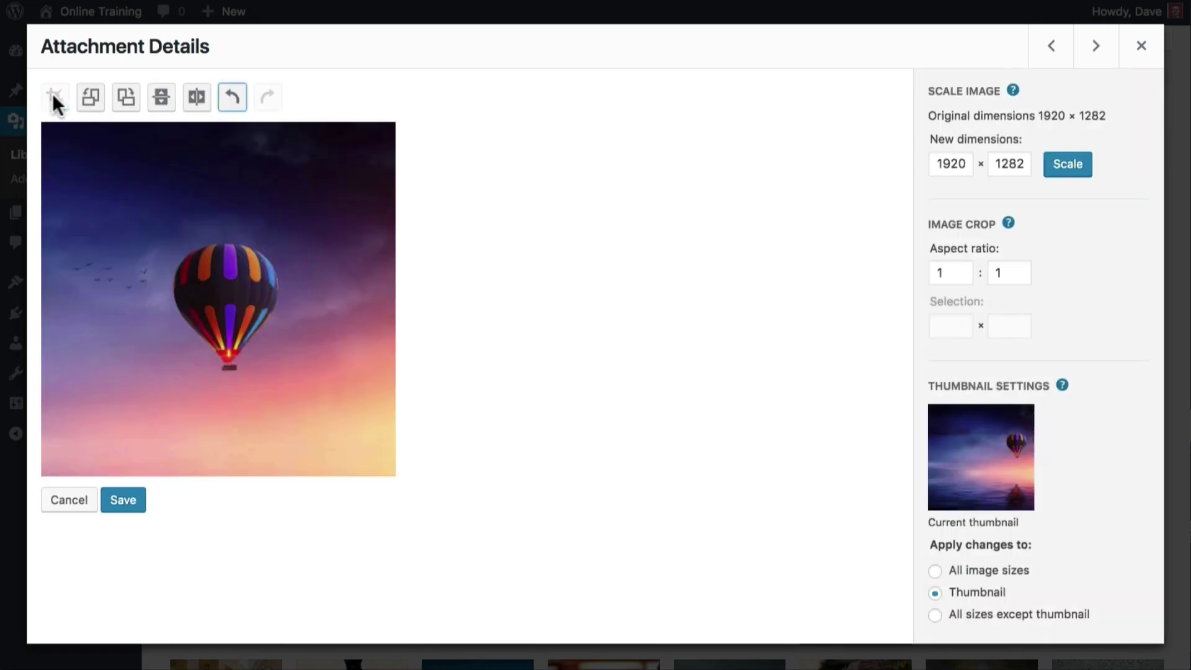
left_click(137, 506)
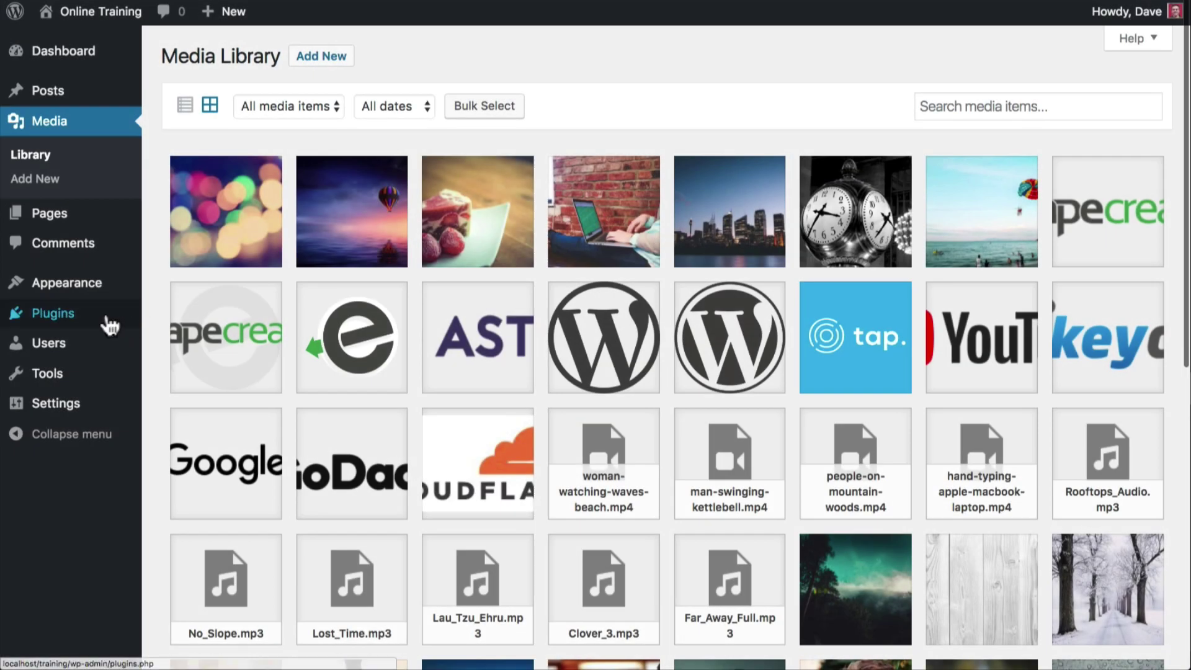
Search plugins for 'enable media replace', then install and activate Enable Media Replace
mouse_move(66, 325)
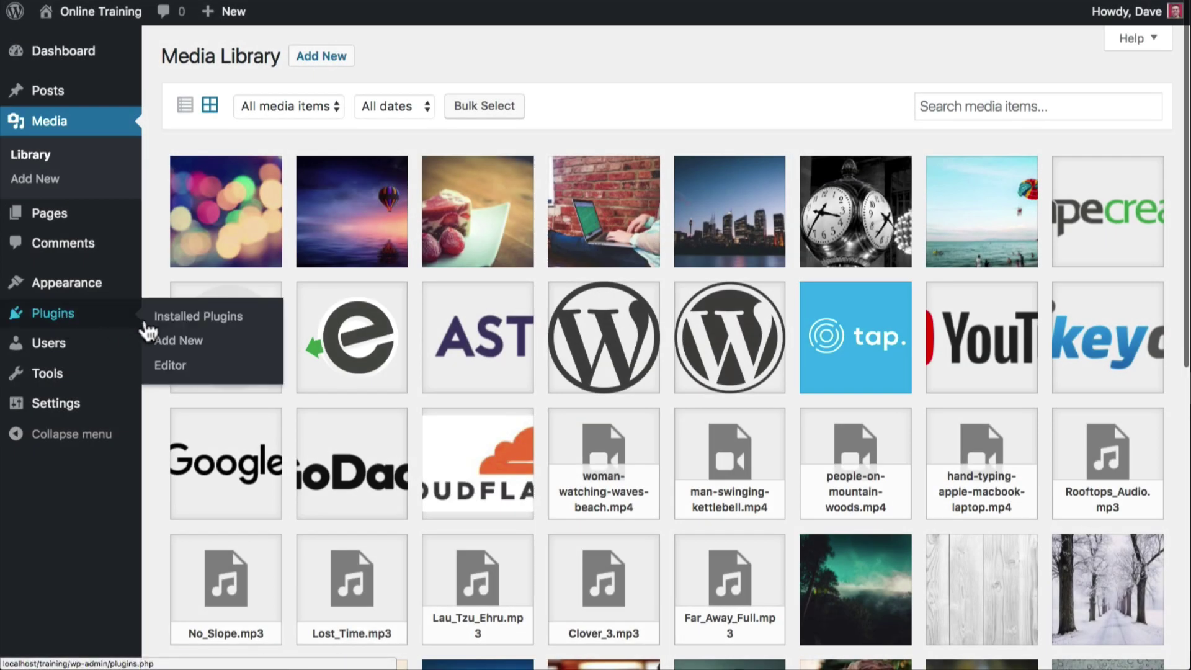
left_click(217, 350)
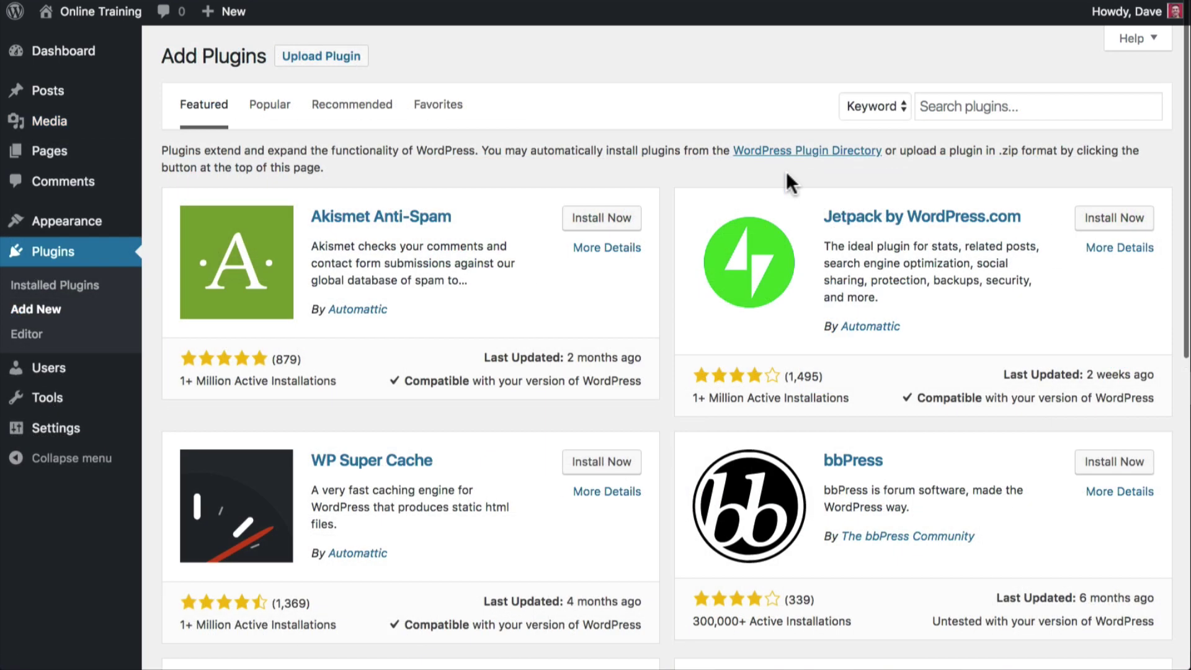
left_click(940, 112)
type("enable media replace")
key("Tab")
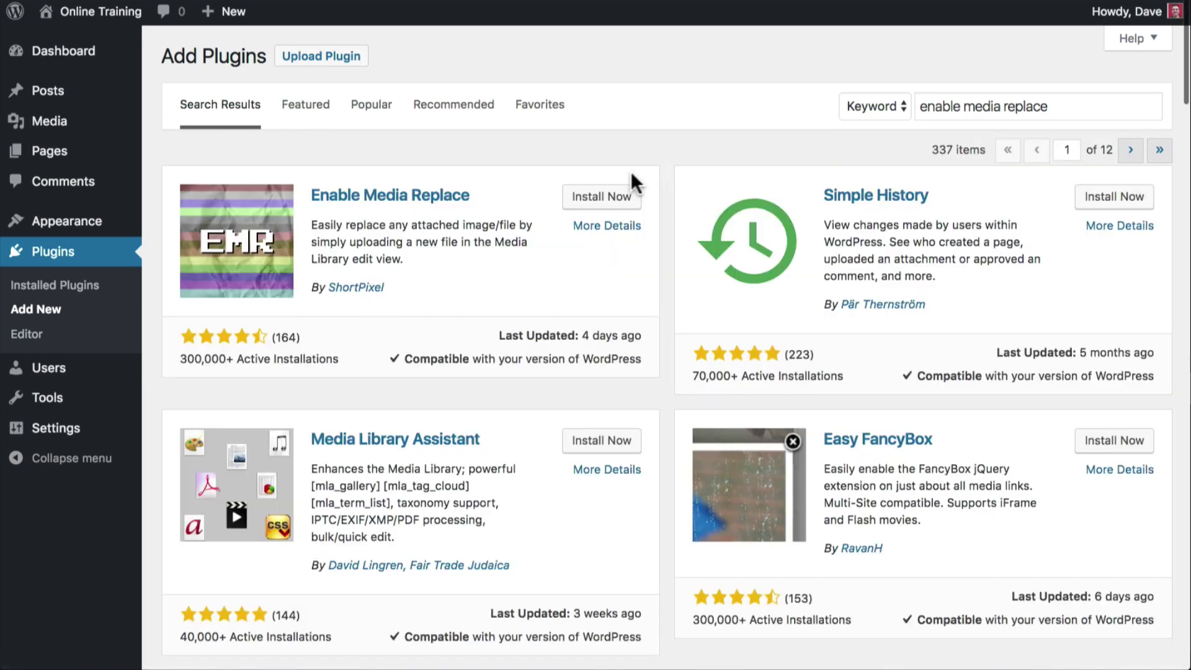
left_click(630, 198)
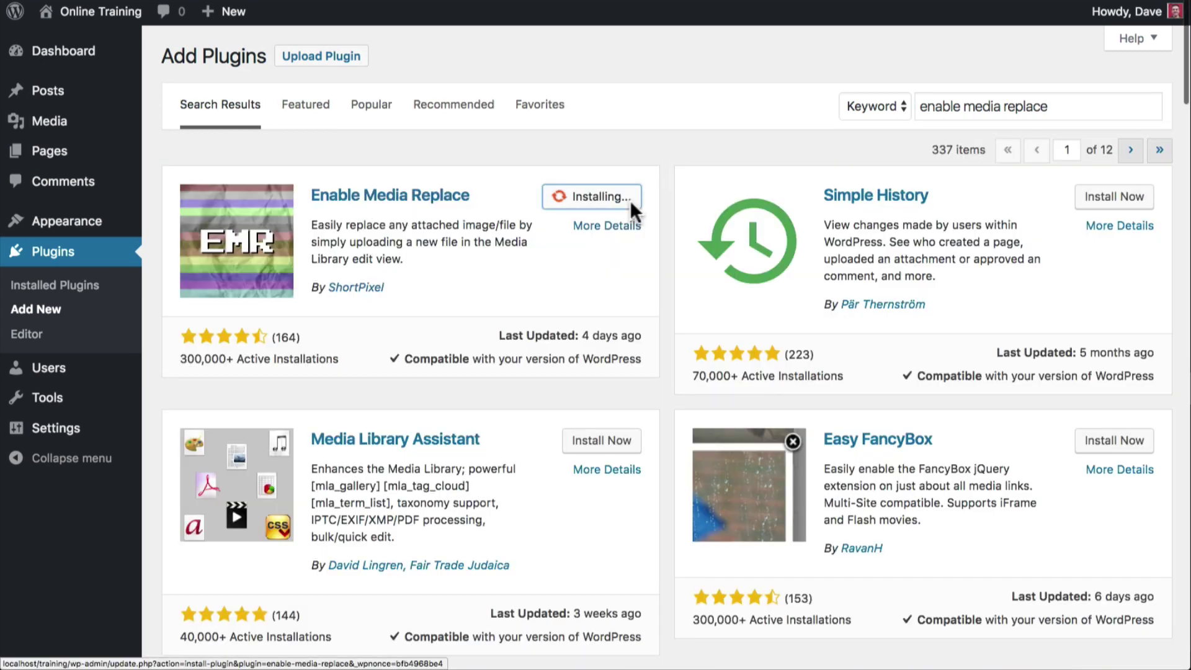
left_click(629, 200)
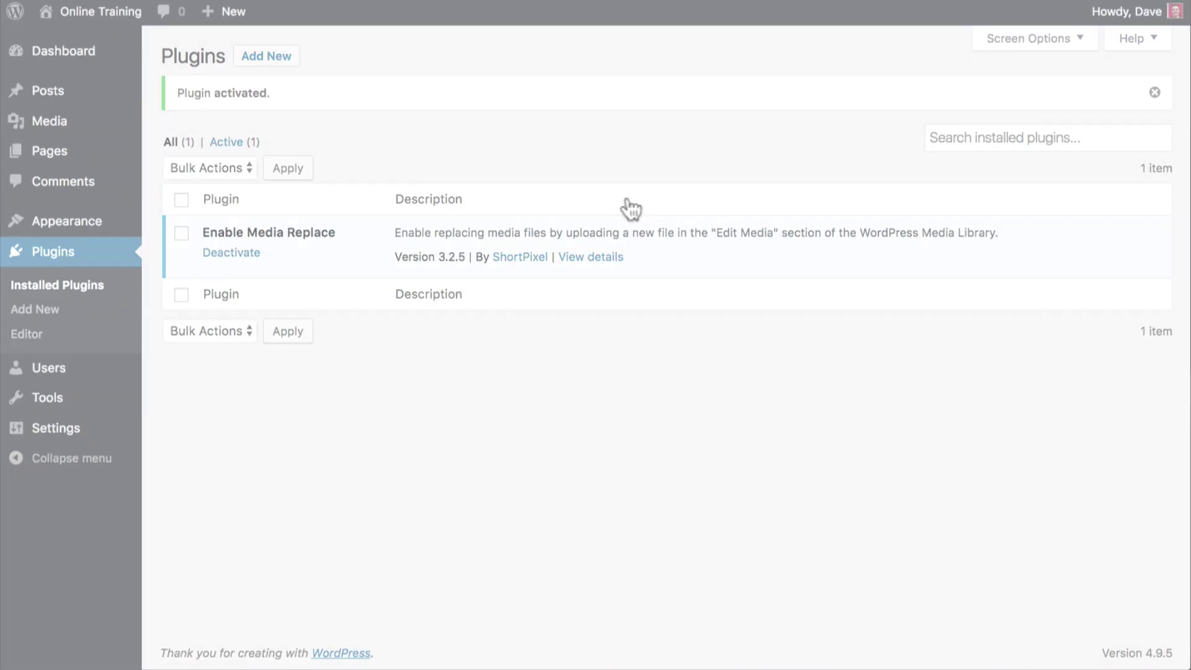
Replace escape-creative-logo-small.png's file with escape-creative-icon-white-circle-large.png from the Media Library
left_click(98, 128)
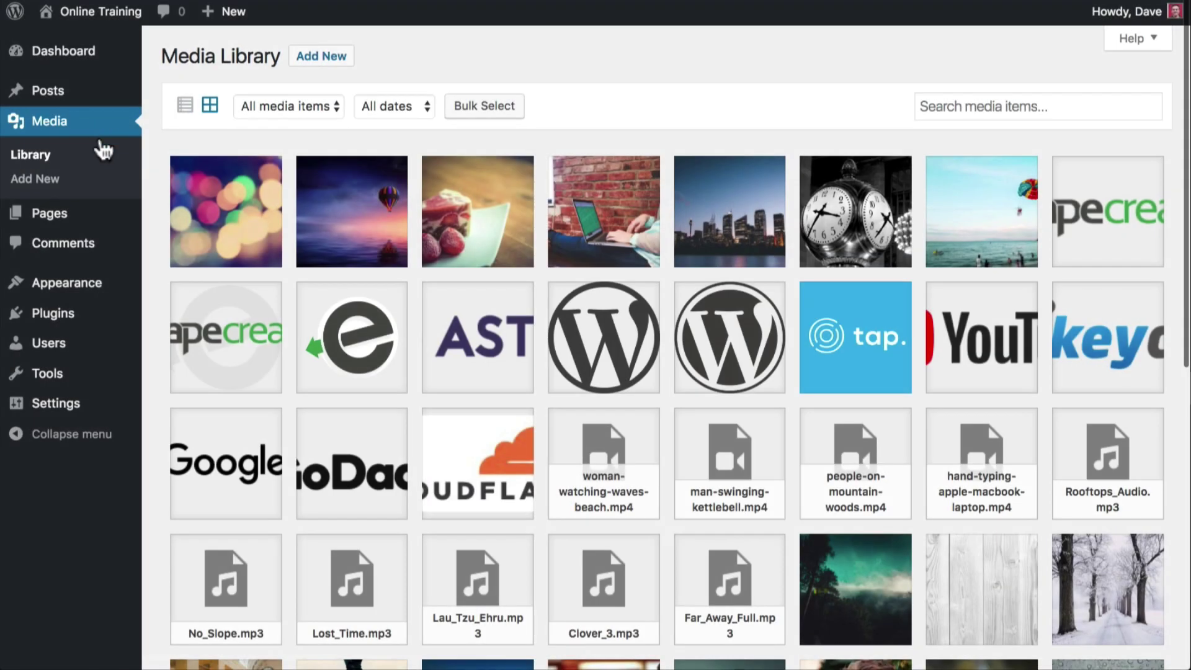
left_click(261, 350)
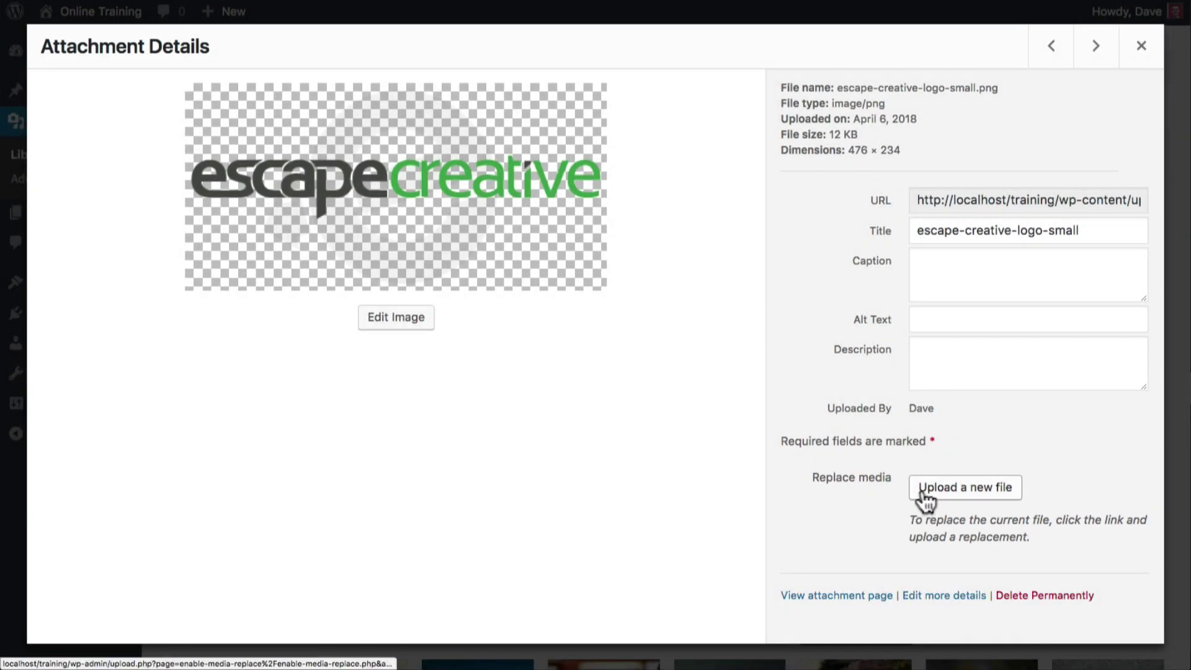
left_click(922, 495)
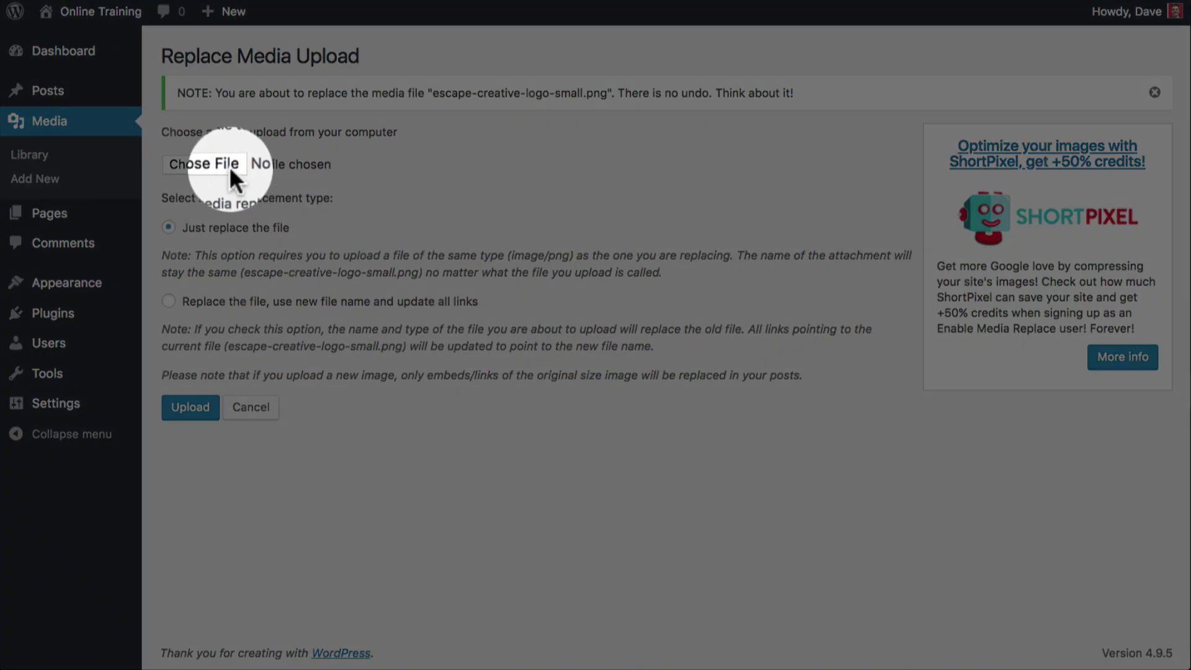
left_click(229, 164)
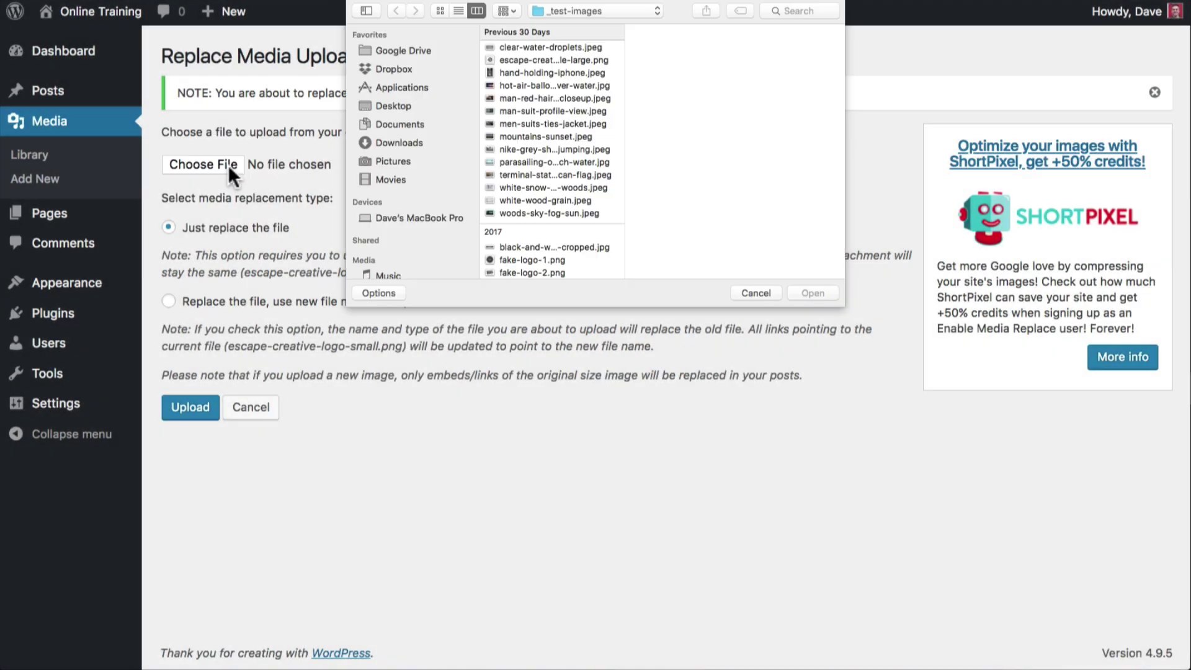
left_click(546, 60)
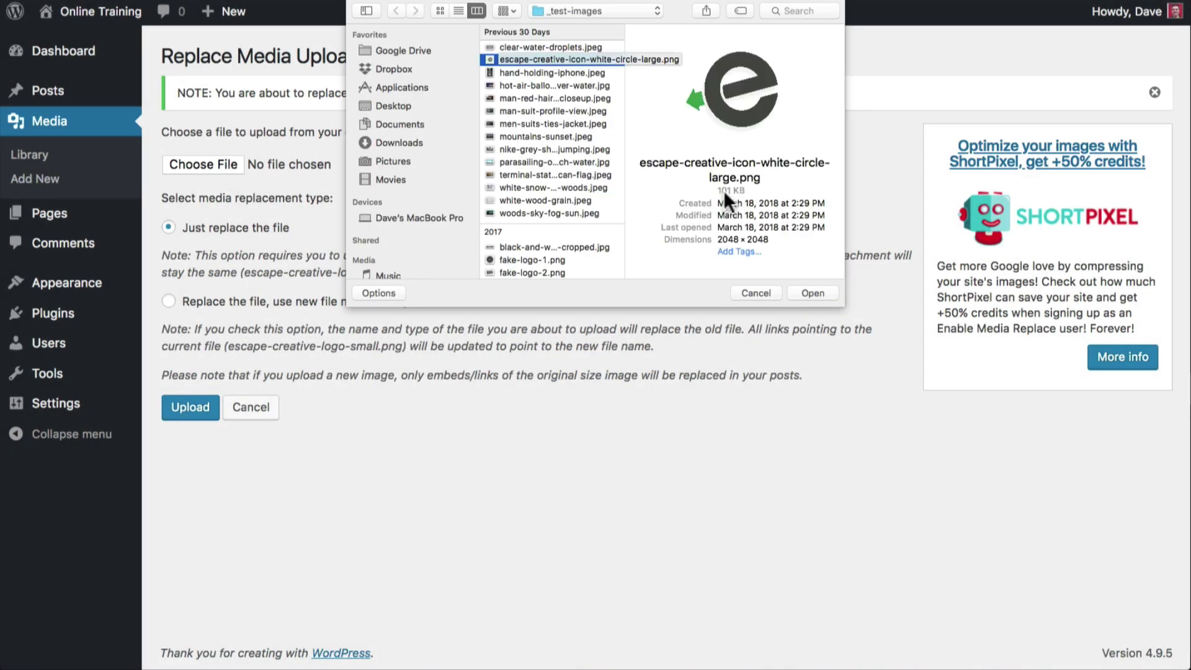
left_click(809, 292)
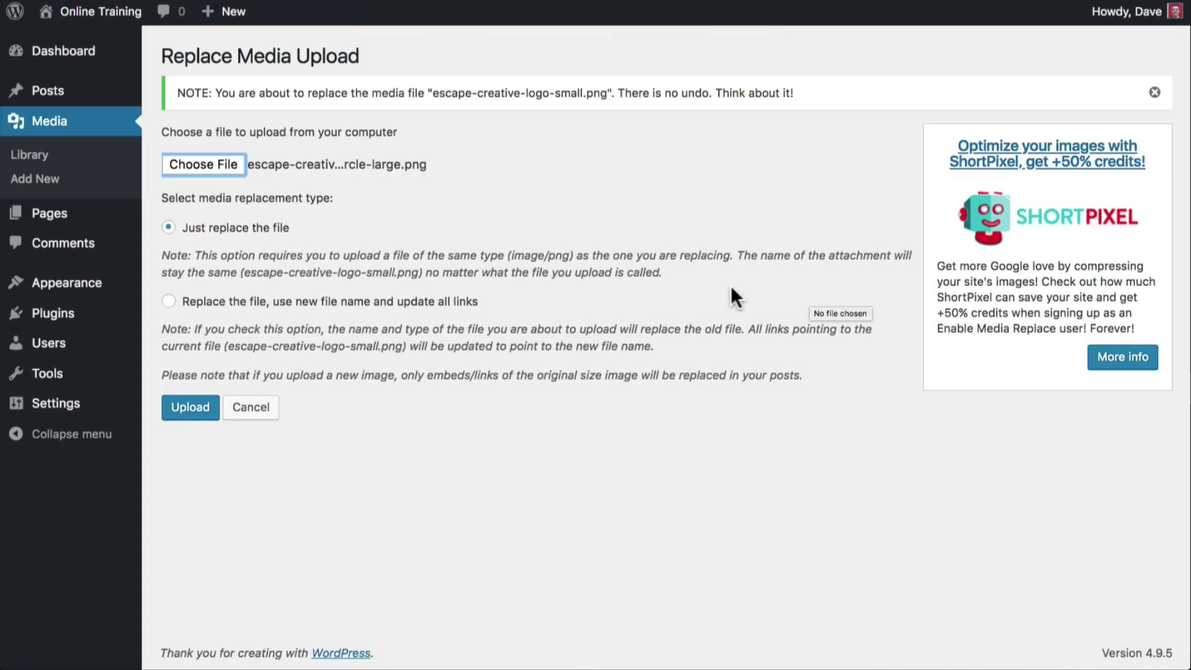
left_click(200, 412)
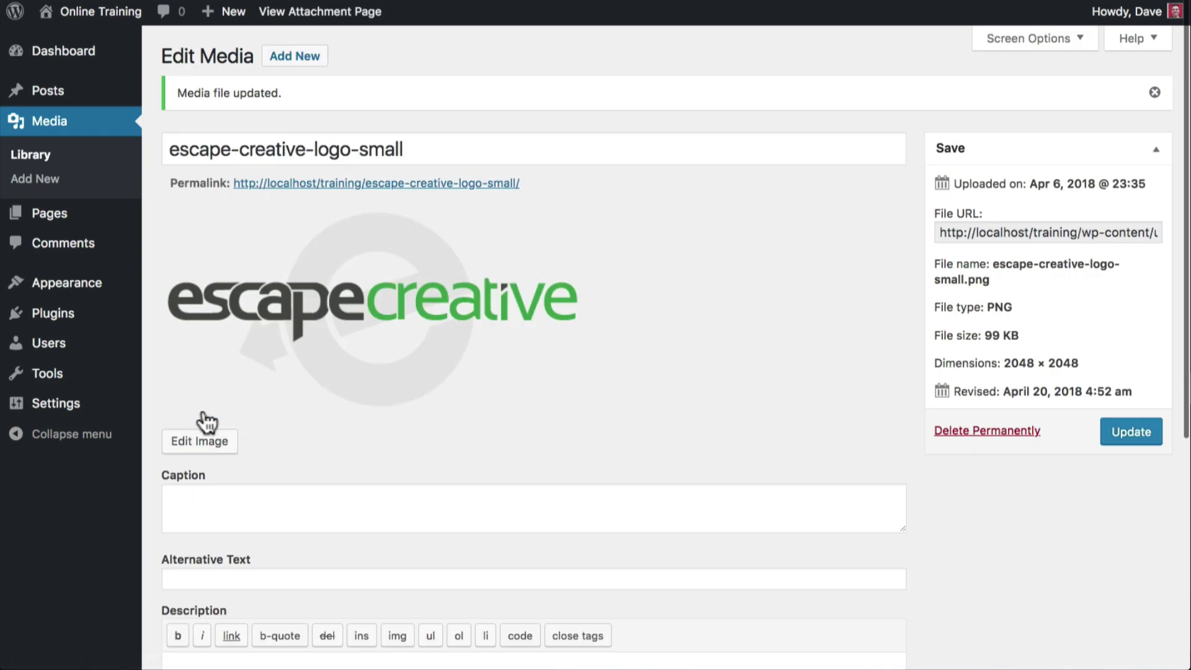